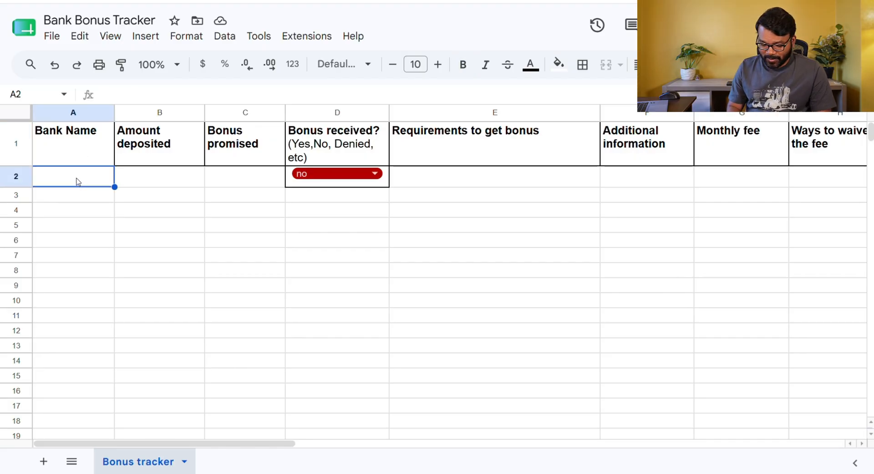
Enter "Bank of America" as the bank name in row 2
text(Bank )
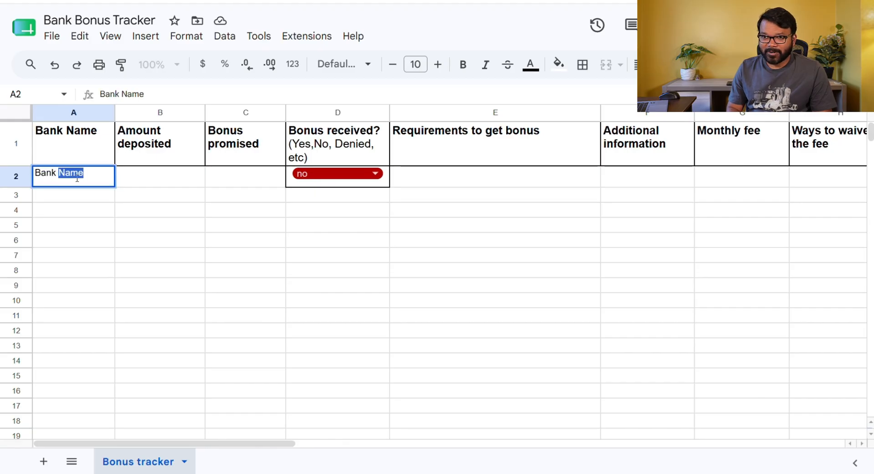
text(of Amer)
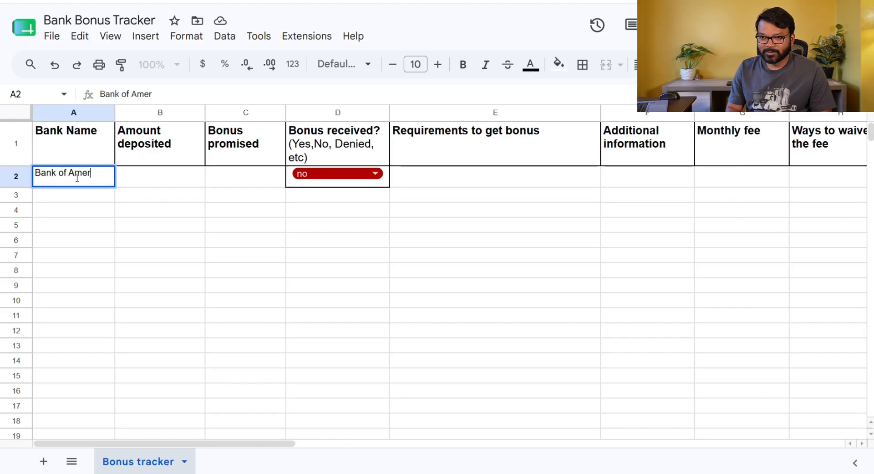
text(ica)
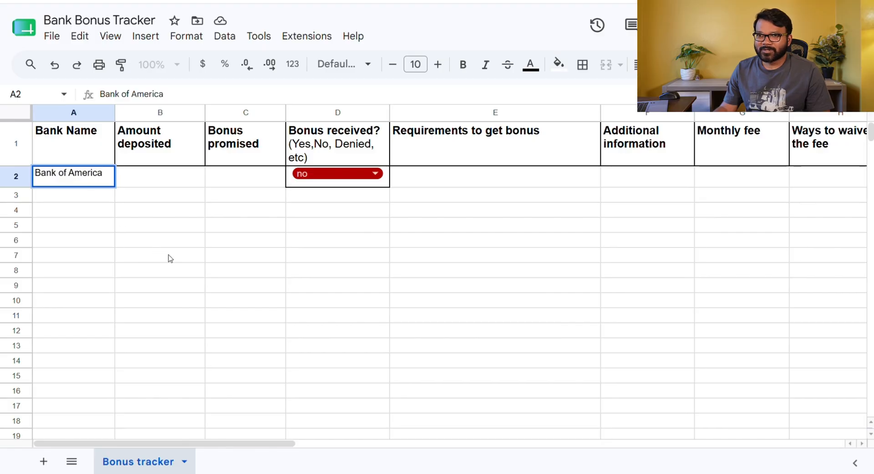
click(169, 258)
Enter 500 as the amount deposited for the Bank of America row
click(157, 177)
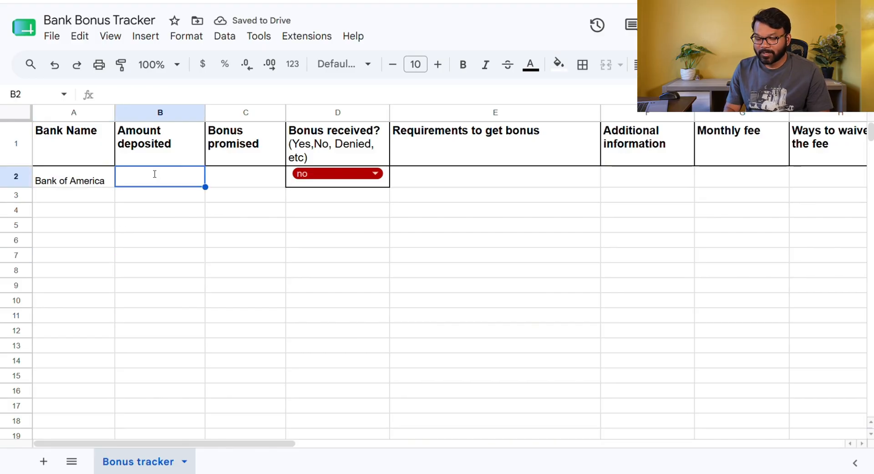
text(500)
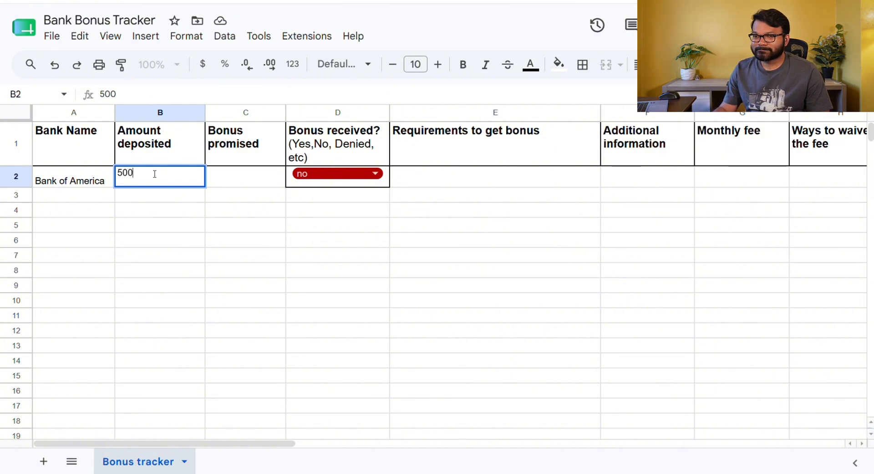
click(152, 210)
Append "-personal" to the bank name and make row 2 slightly taller
double_click(106, 184)
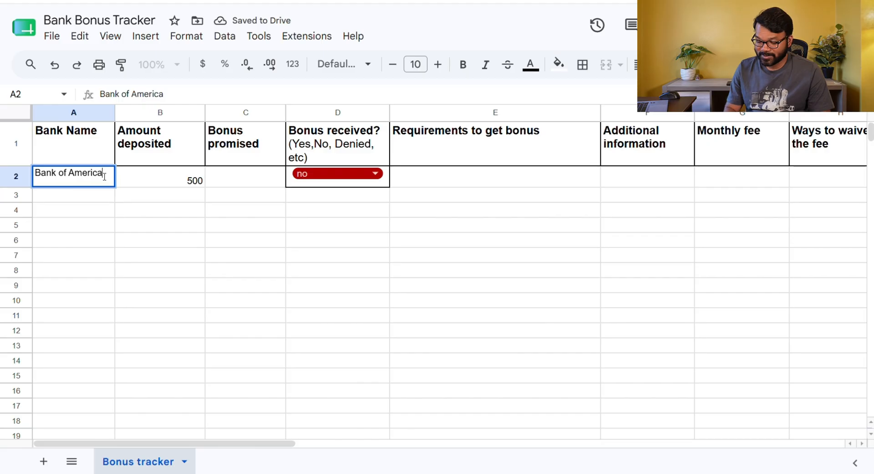
text(-personal)
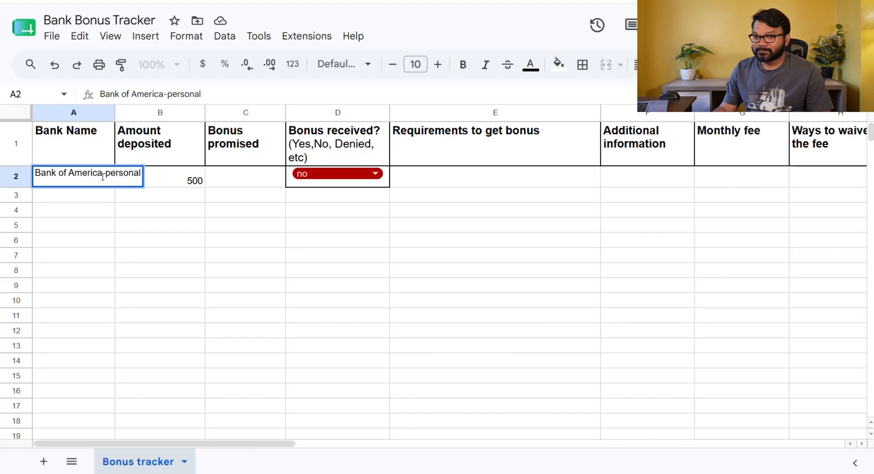
click(156, 265)
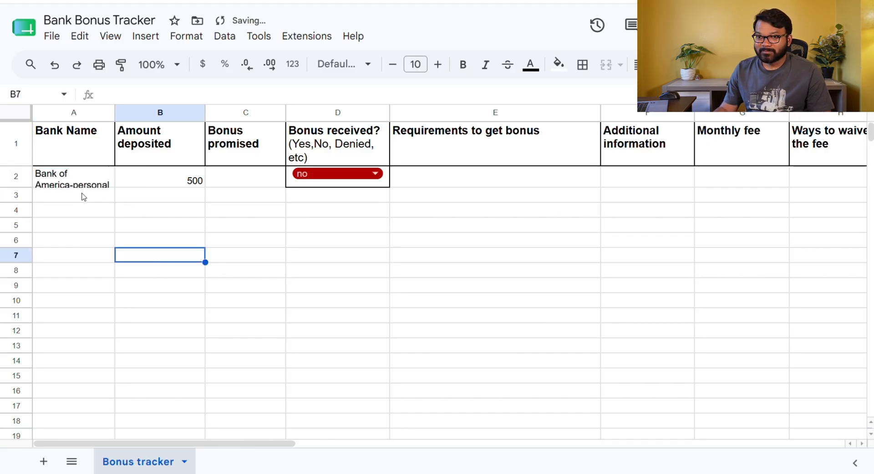
click(64, 181)
drag(15, 187, 16, 196)
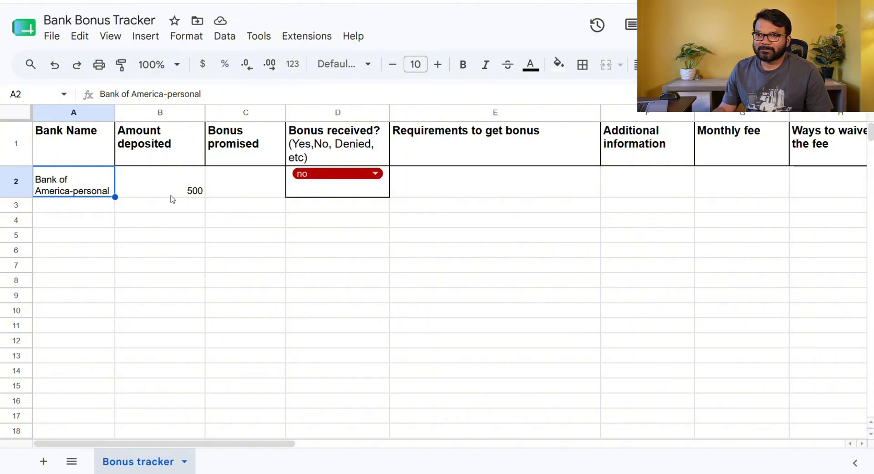
Copy the 500 from Amount deposited into Bonus promised in row 2
click(187, 196)
key(ctrl+c)
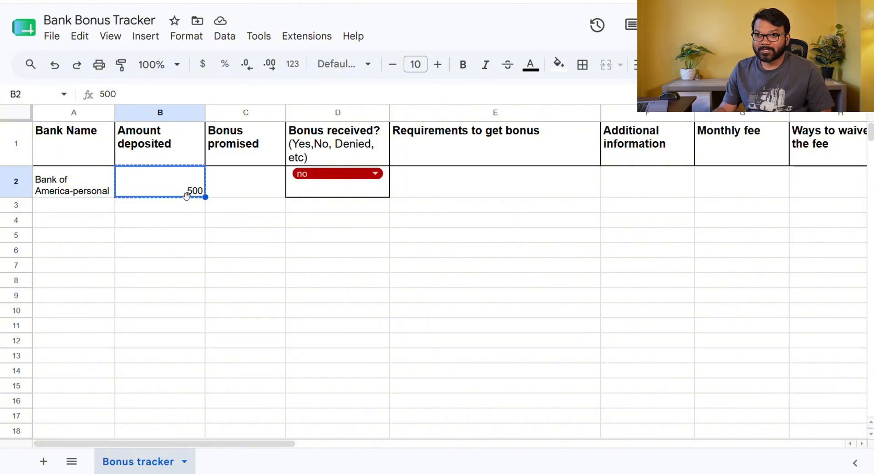
click(236, 195)
key(ctrl+v)
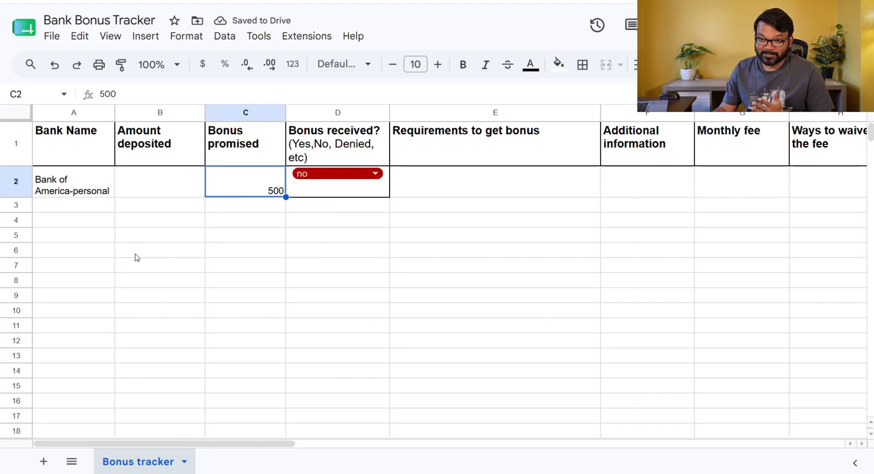
Set the amount deposited in row 2 to 10,000
click(157, 187)
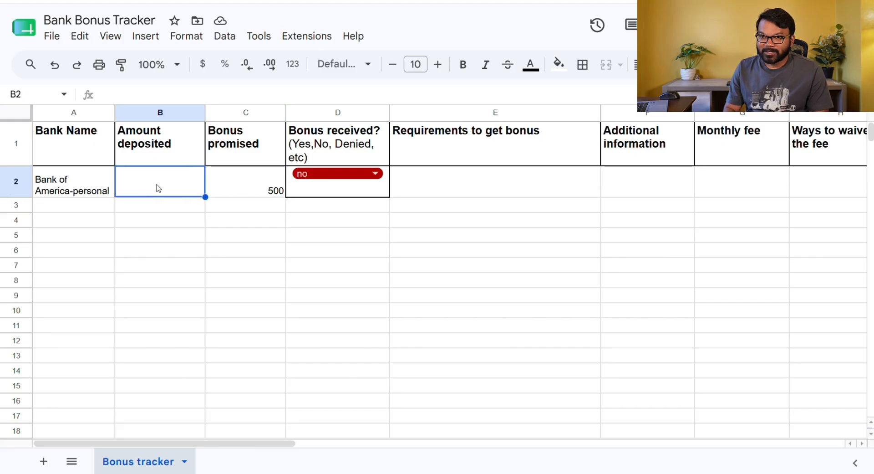
text(10,000)
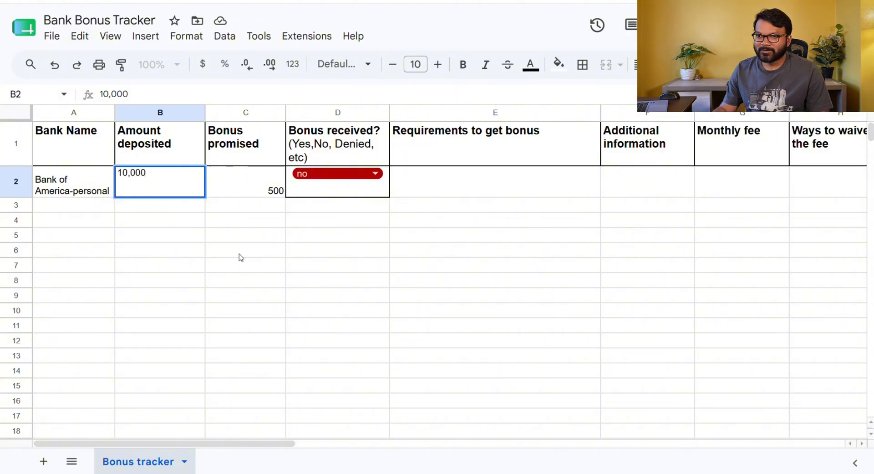
click(279, 285)
Set the bonus received status in row 2 to Applied&waiting
click(178, 184)
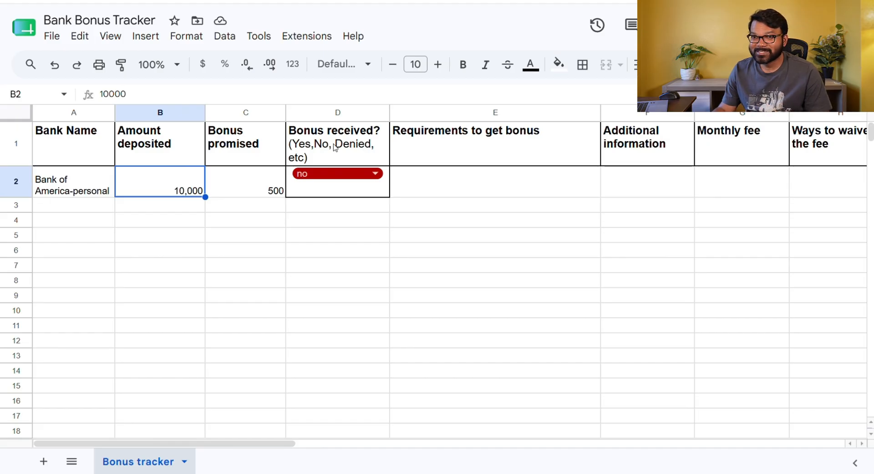
click(316, 177)
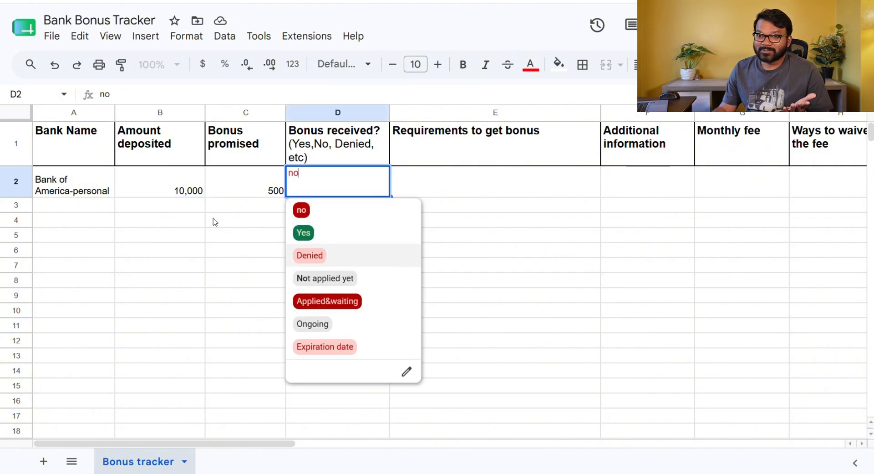
click(313, 302)
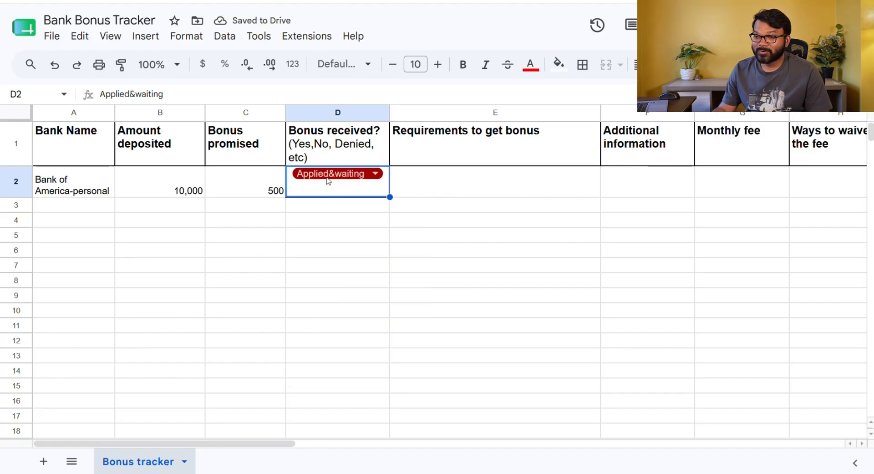
Enter "06/20: applied" as the additional information for row 2
click(618, 183)
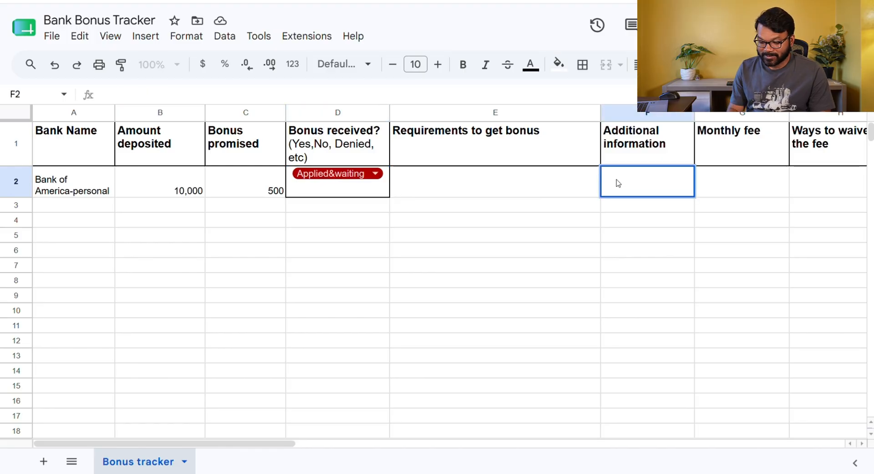
text(06/)
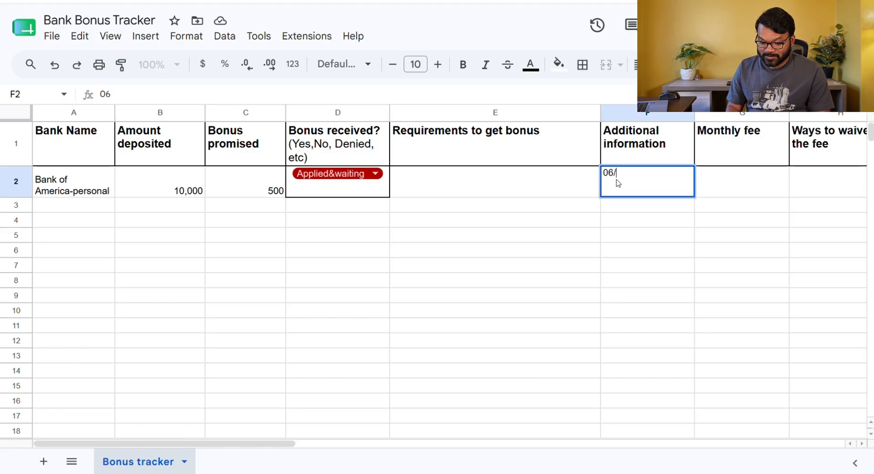
text(20)
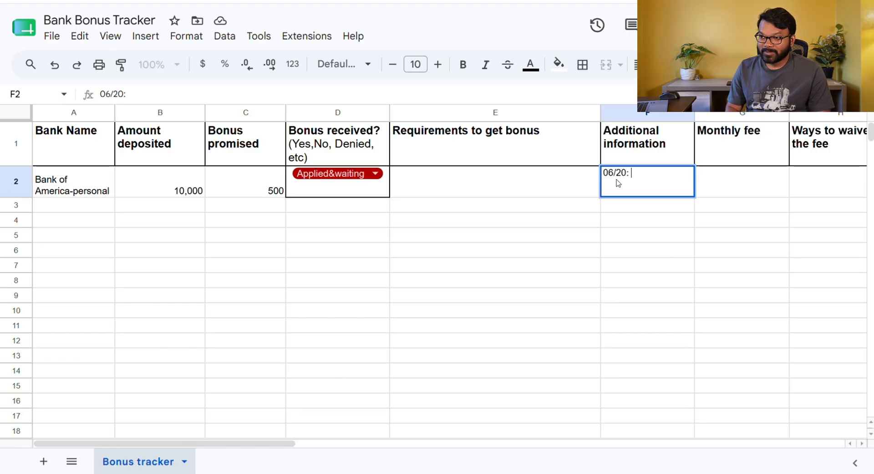
text(: appll)
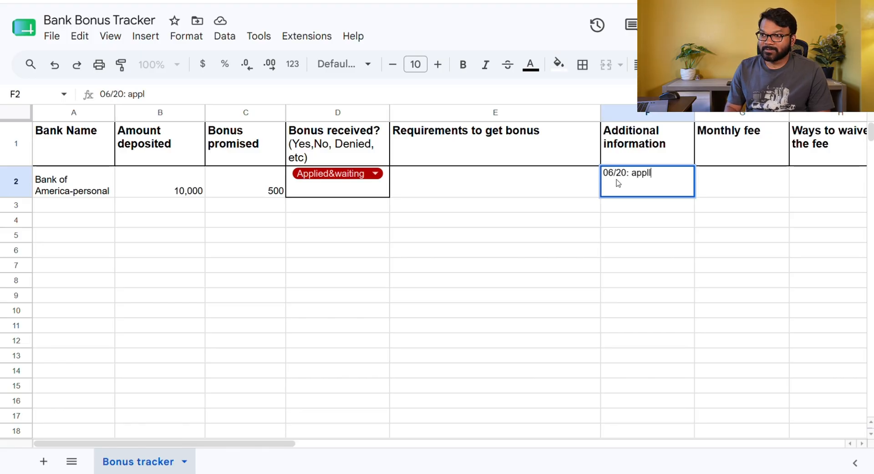
text(ied)
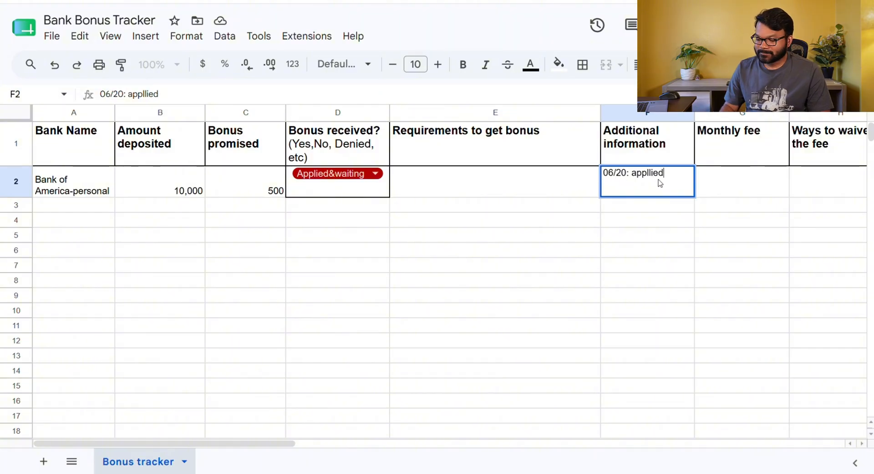
key(BackSpace)
key(BackSpace)
key(BackSpace)
text(i)
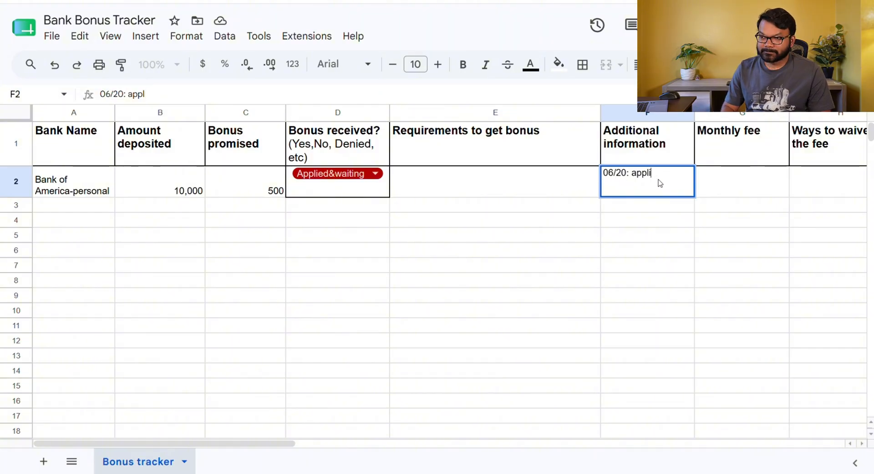
text(ed)
click(488, 285)
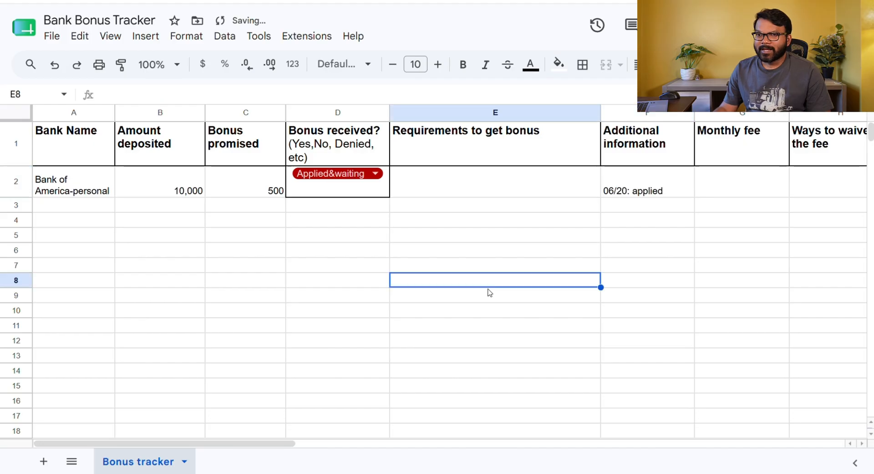
Set the bonus received status in row 2 to no
click(346, 182)
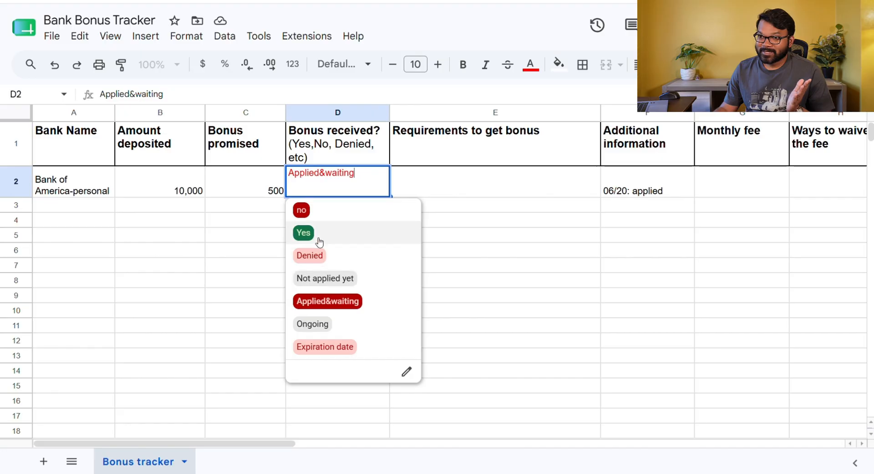
click(312, 215)
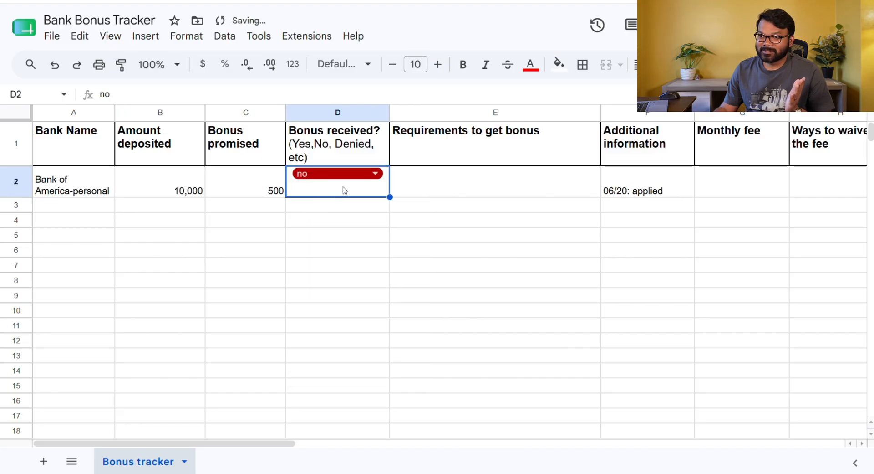
Add "06/21: approved" on its own line above the existing note in the additional information cell
click(625, 180)
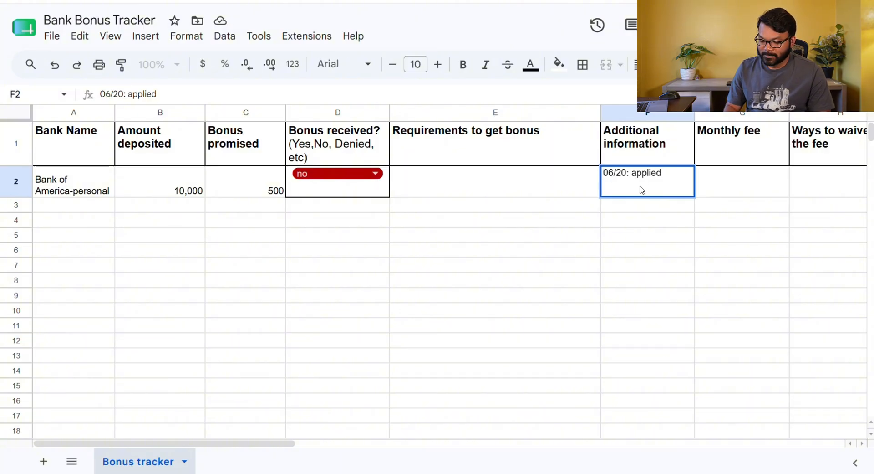
text(06/21:)
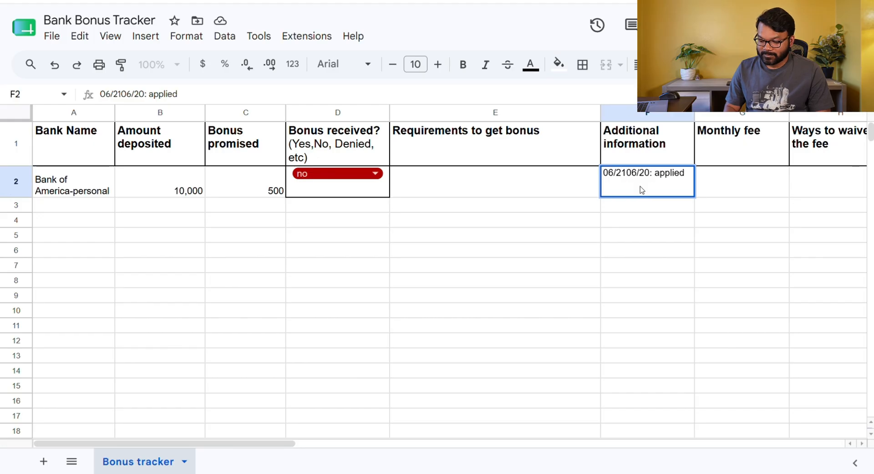
text( approve)
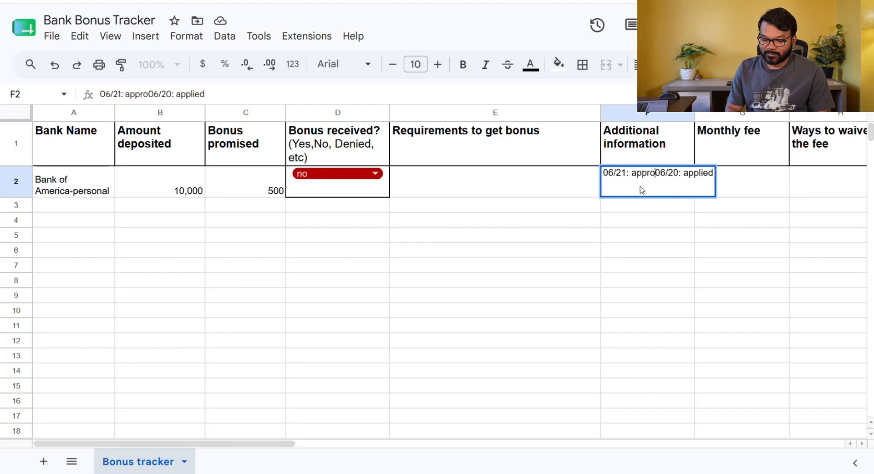
text(d)
key(alt+Return)
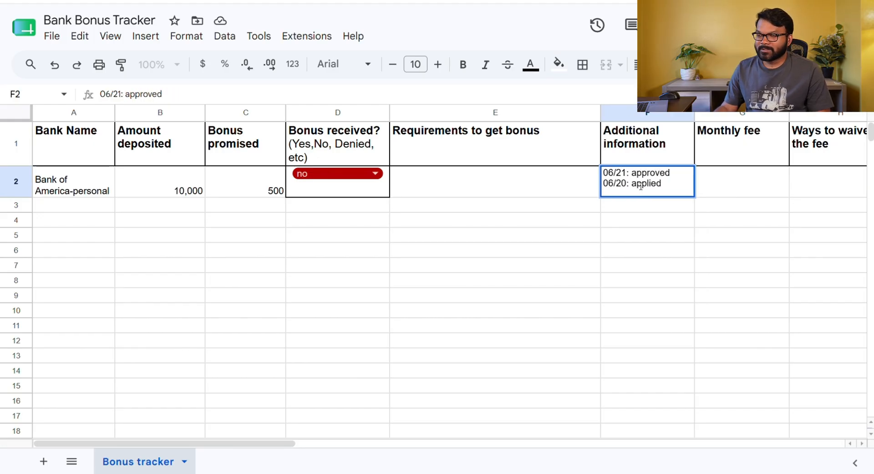
click(657, 251)
click(642, 188)
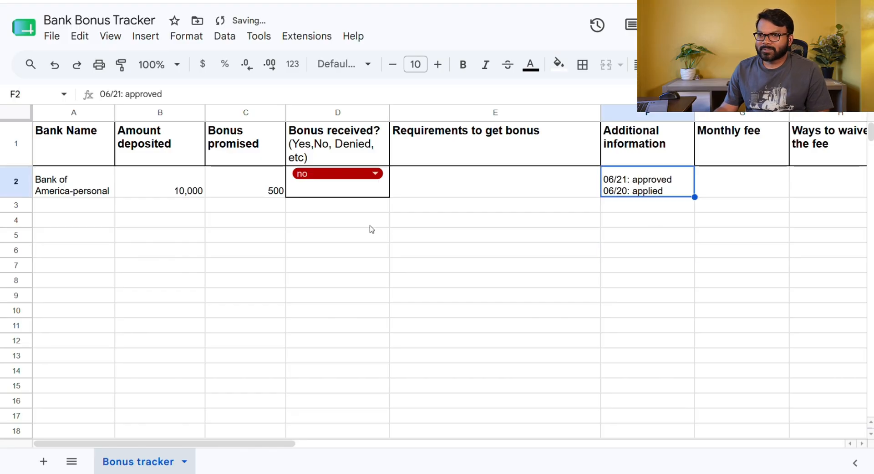
Set the bonus received status in row 2 to Yes
click(336, 178)
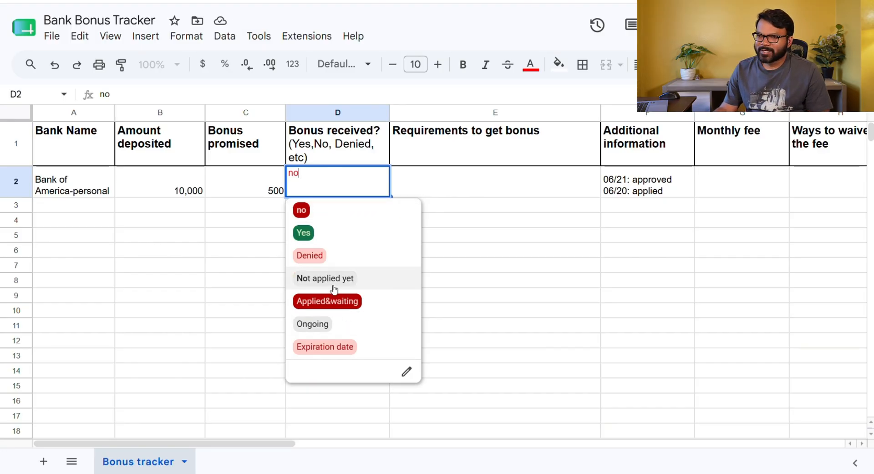
click(428, 186)
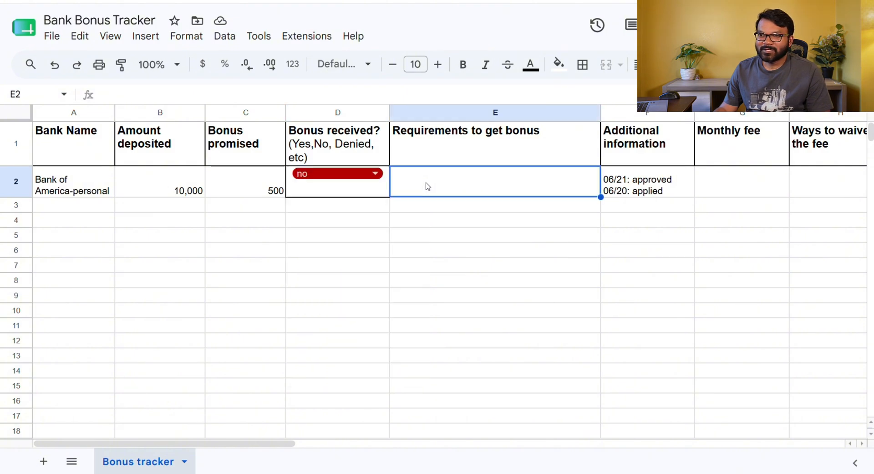
double_click(356, 179)
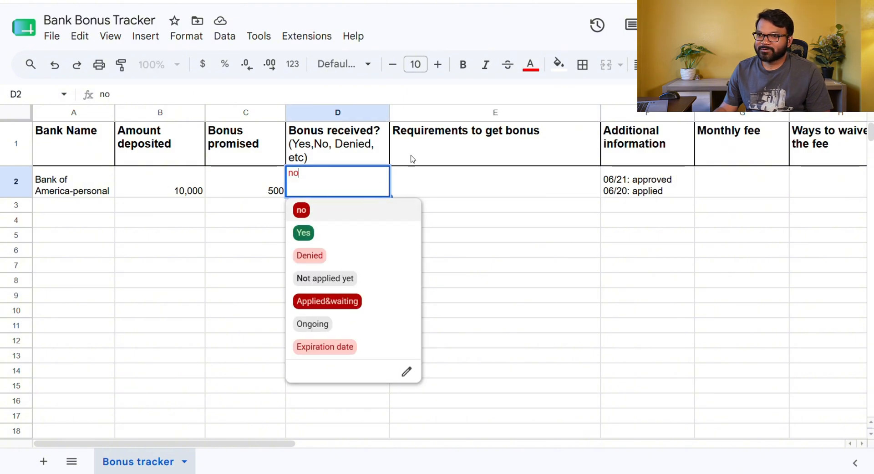
click(306, 237)
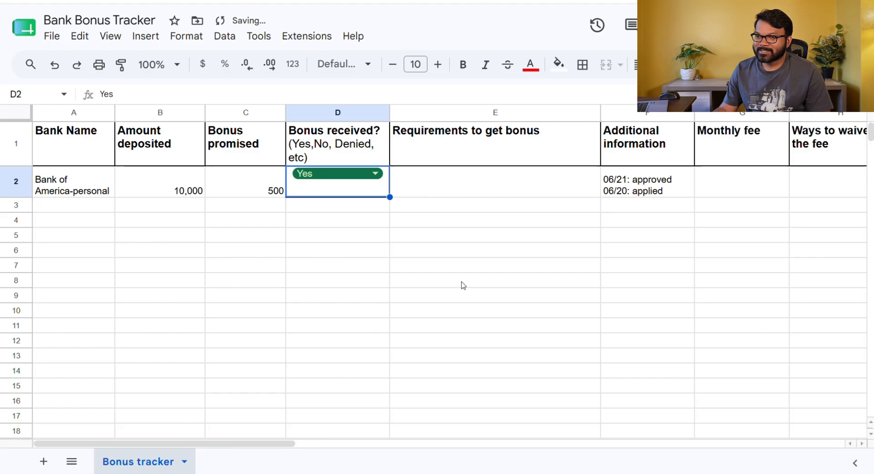
Set the bonus received status in row 2 back to no
double_click(323, 187)
click(302, 211)
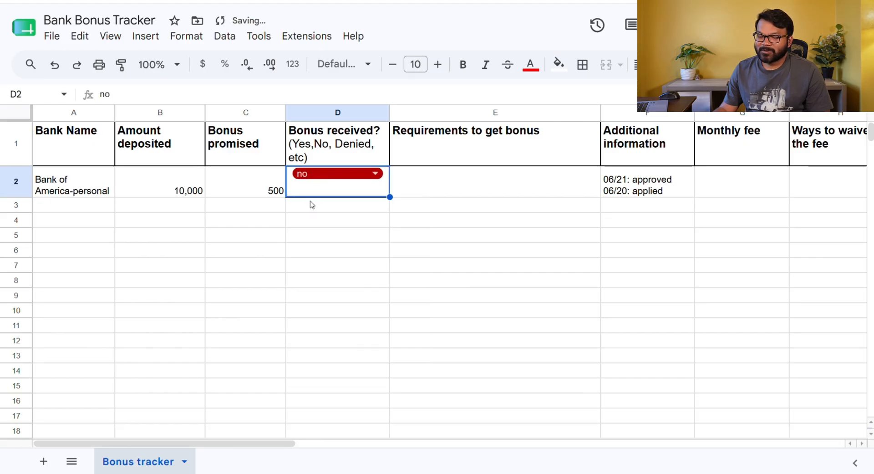
Try the Denied, Ongoing and Expiration date options for the bonus received status in row 2
double_click(349, 174)
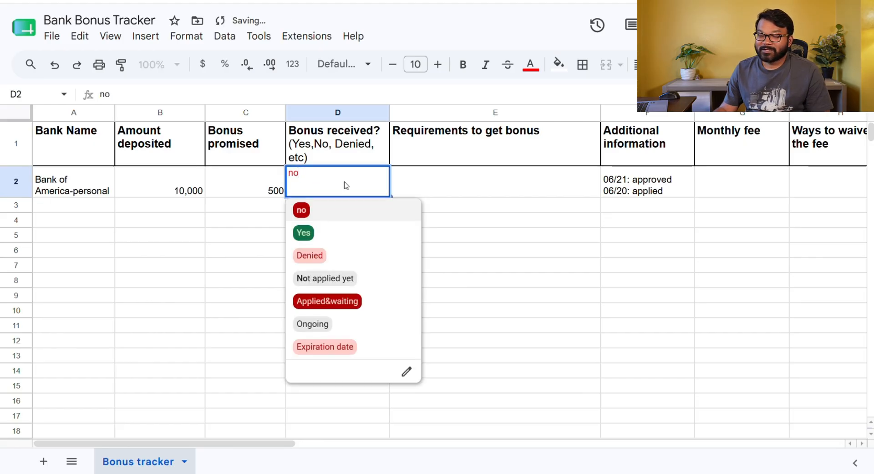
click(319, 262)
double_click(327, 177)
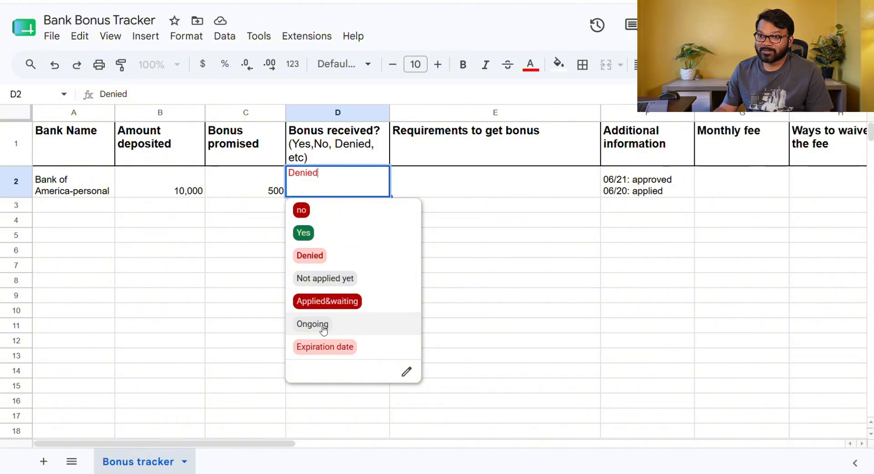
click(324, 324)
click(371, 175)
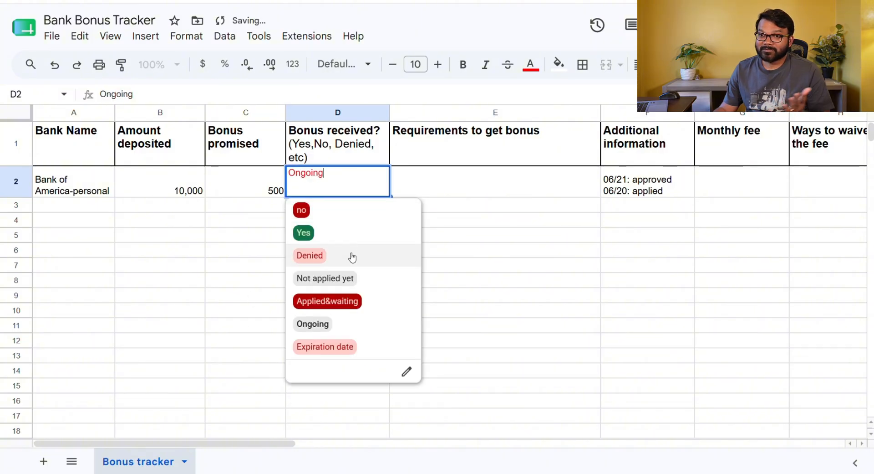
click(325, 348)
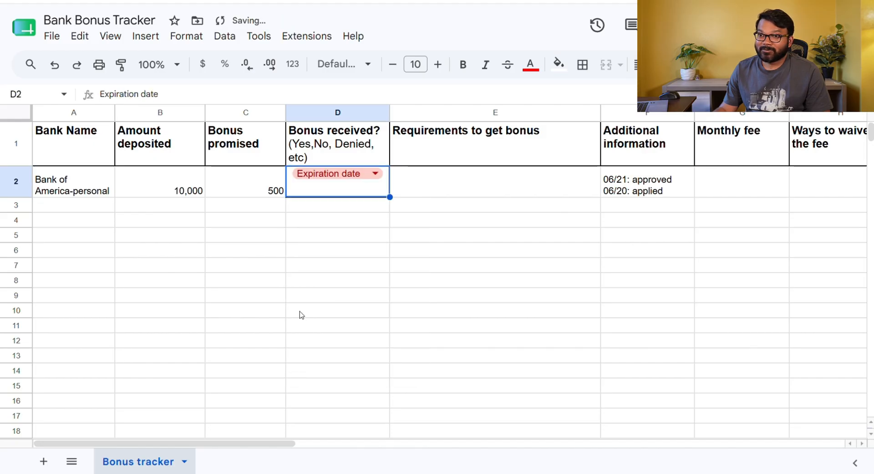
click(421, 182)
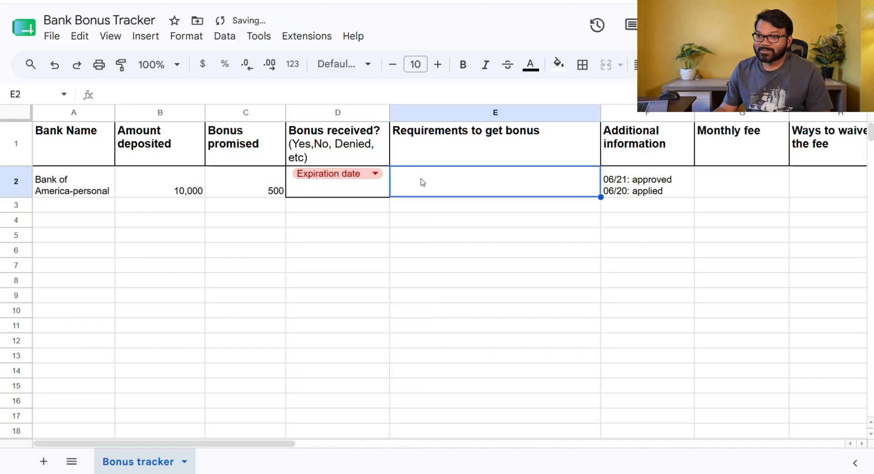
Set the bonus received status in row 2 back to no
double_click(350, 175)
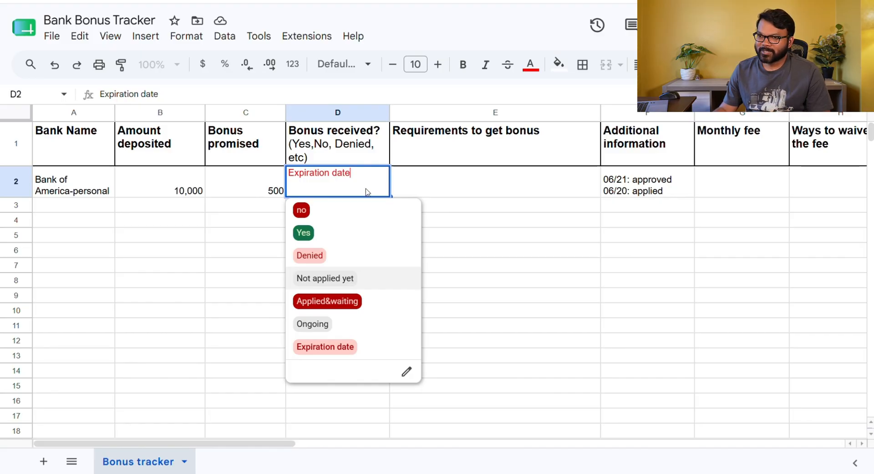
click(302, 211)
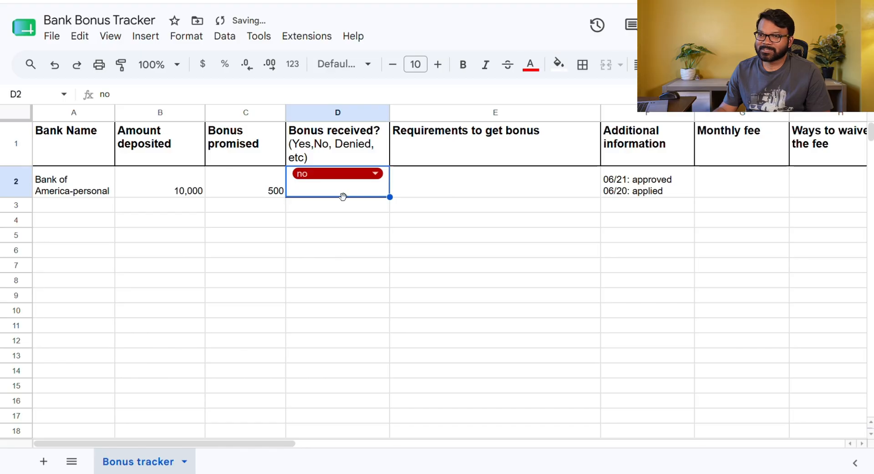
Enter "1. Deposit $10,000 within 90 days of acc opening" as the row 2 requirements to get the bonus
click(441, 196)
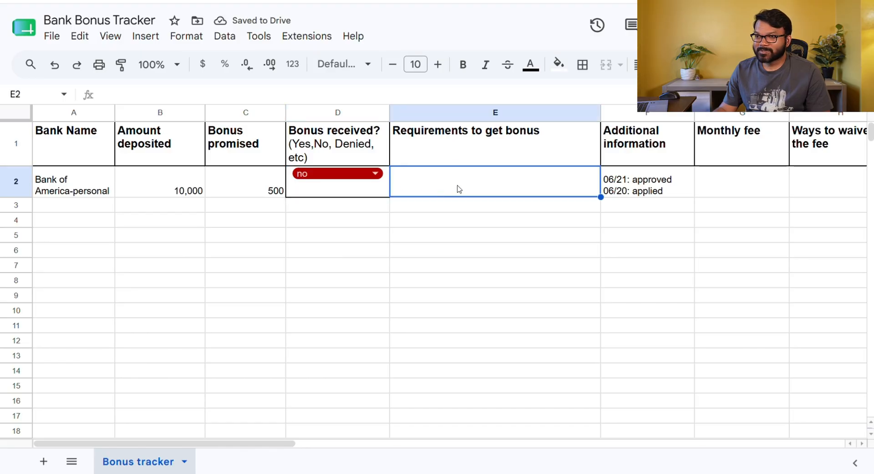
double_click(450, 185)
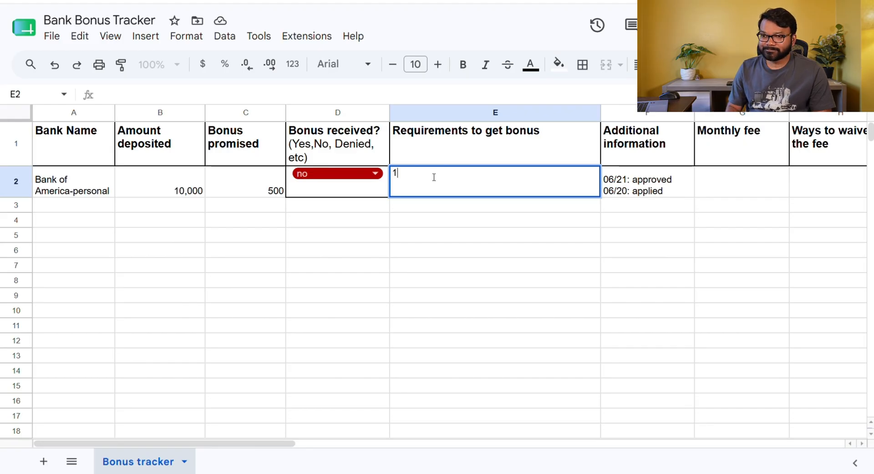
text(1. Deposit)
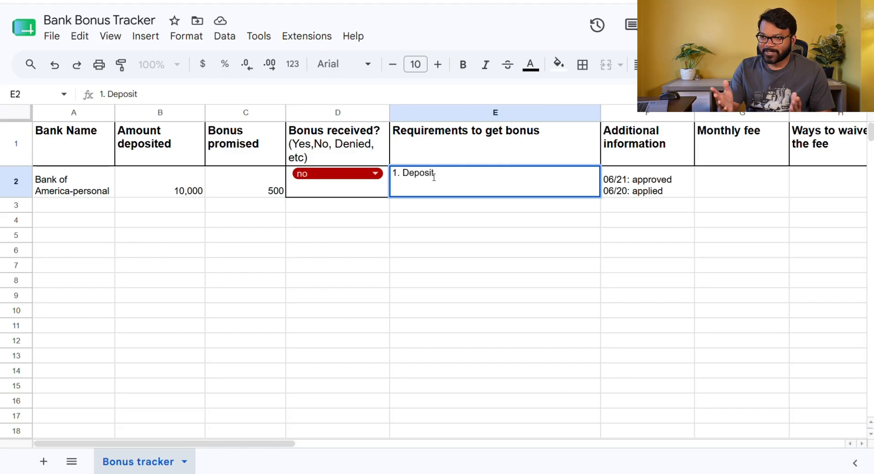
text( $1)
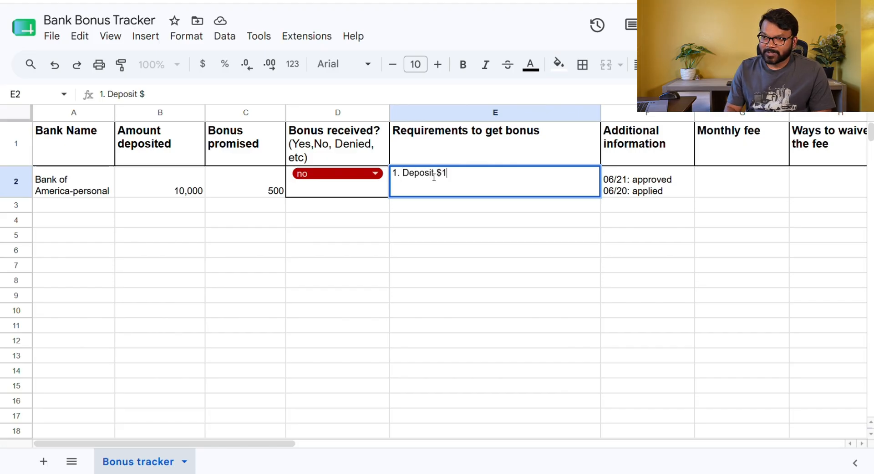
text(0,000)
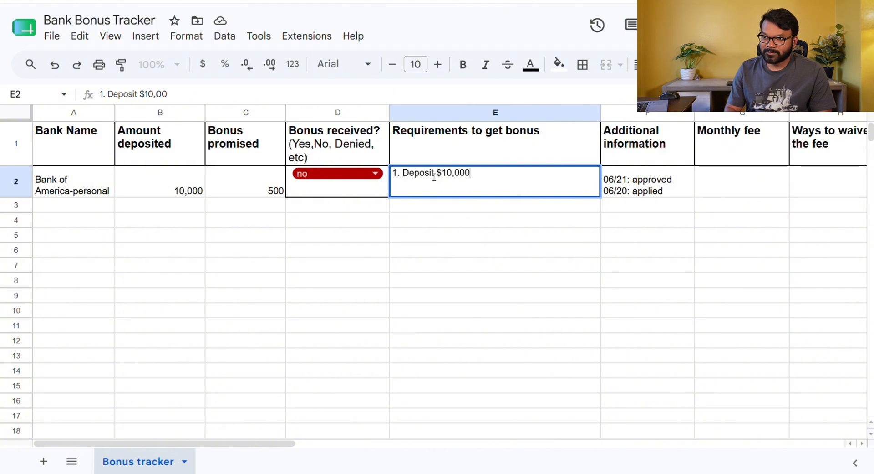
text( within )
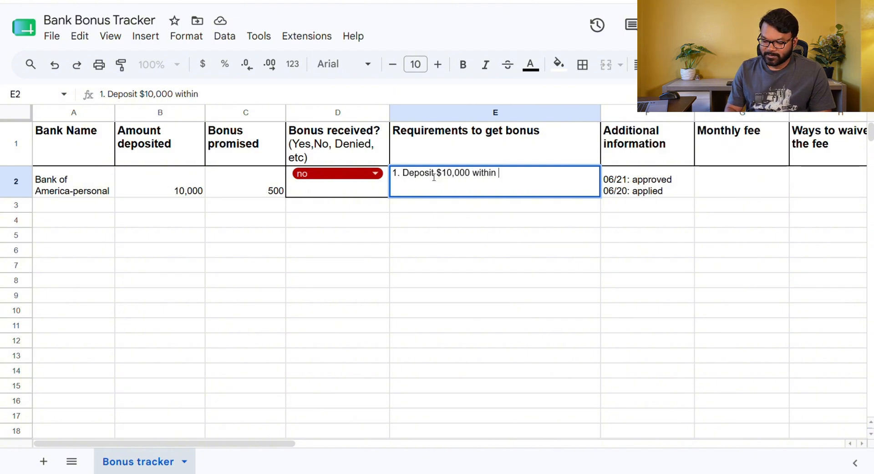
text(90 days)
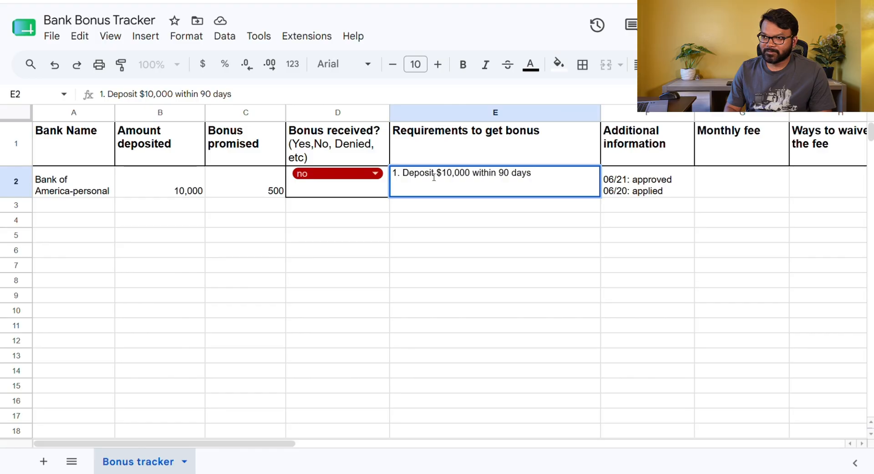
text(pf )
text( of acc)
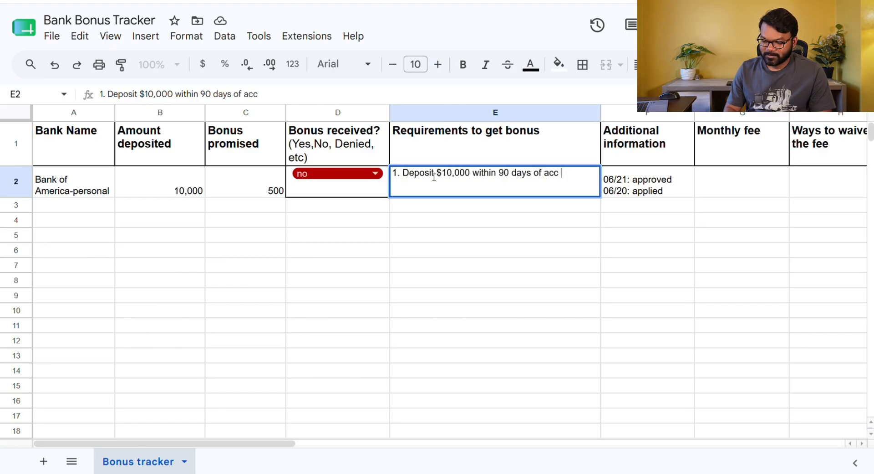
text( opening)
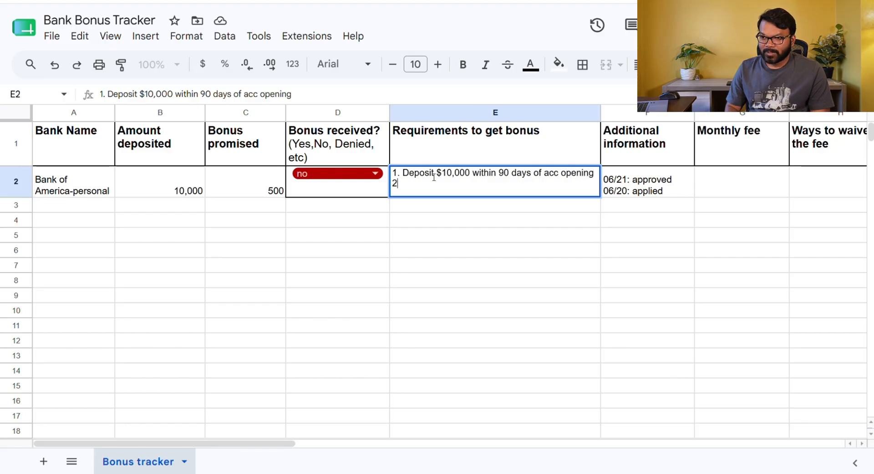
text(2. Maintain that for)
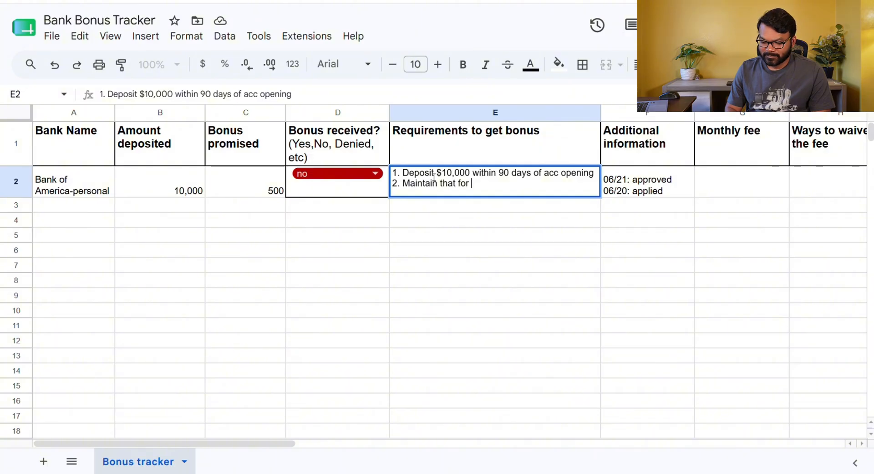
Add a second requirement line "2. Maintain that for another 60 days from the 31st day" and make row 2 taller
text(another 6)
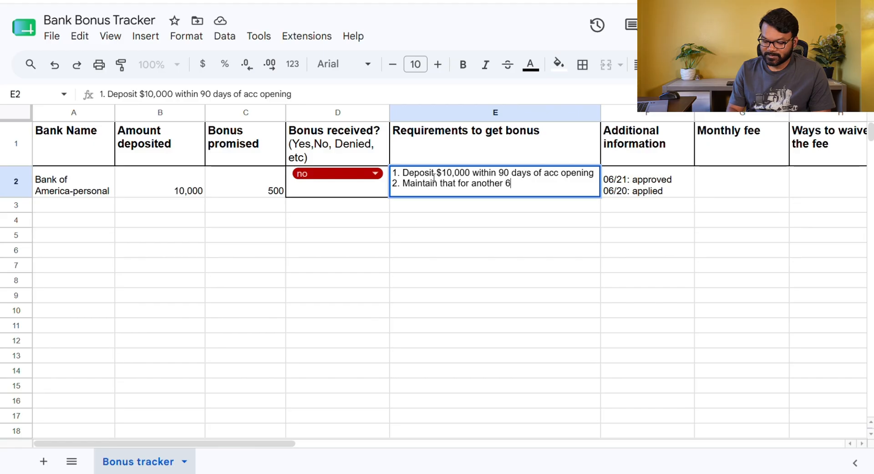
text(0 days fr)
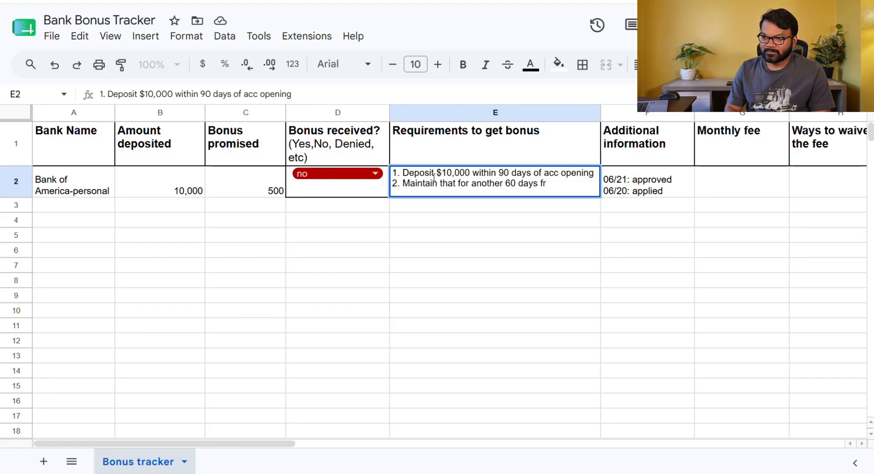
text(om the)
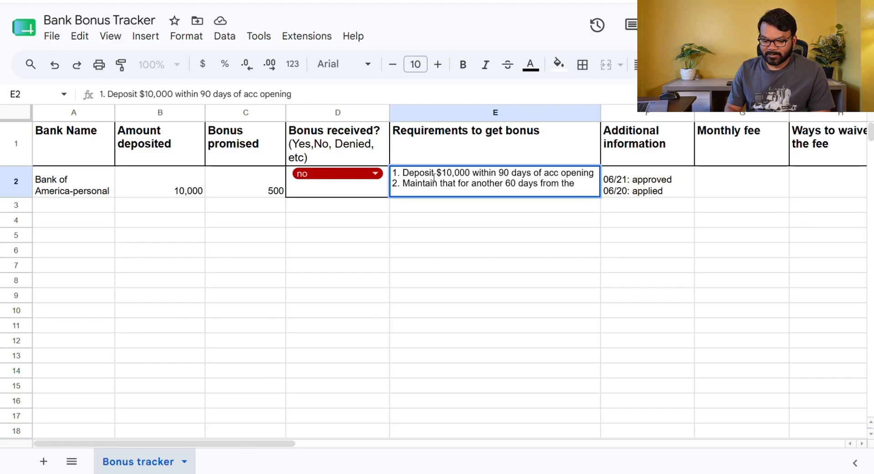
text( 31st day)
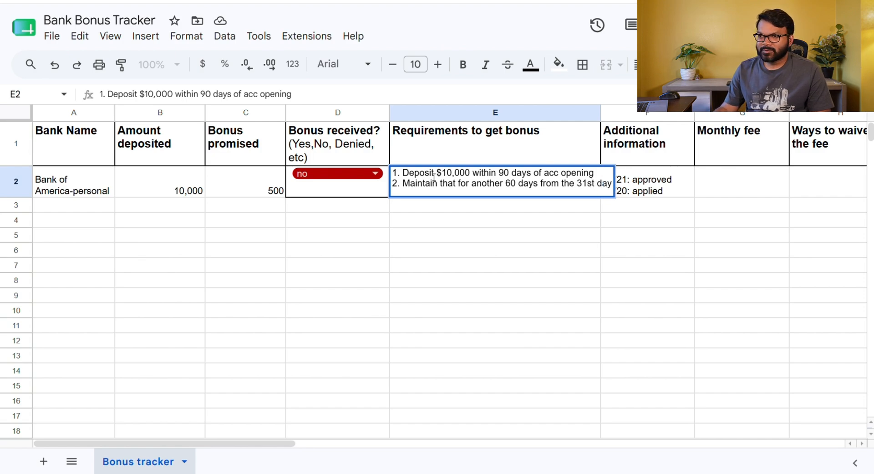
click(449, 278)
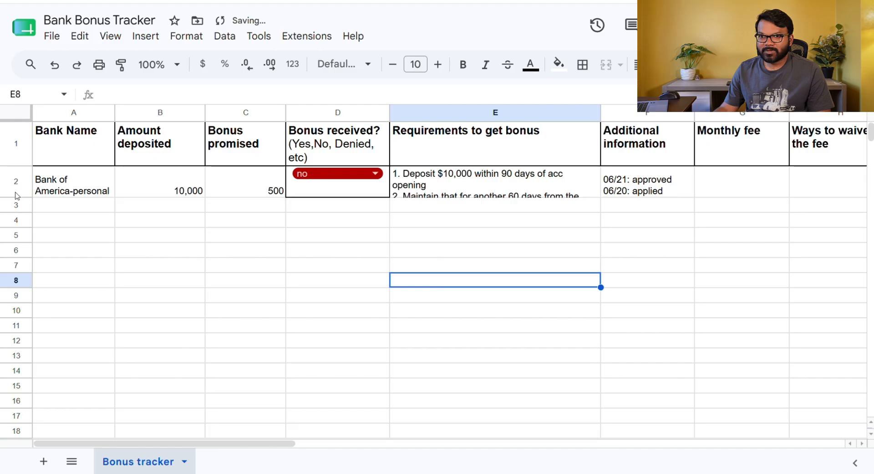
drag(16, 196, 16, 210)
Copy the bank name into row 3 and change it to "Bank of America-Business"
click(73, 201)
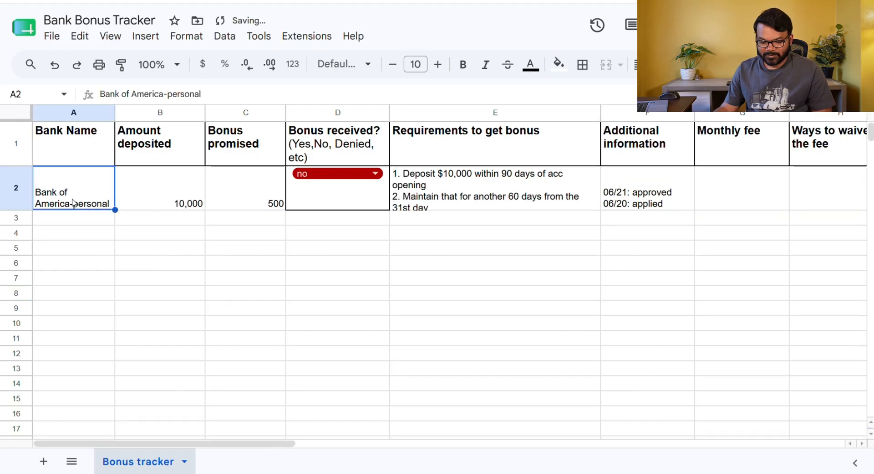
key(ctrl+c)
click(87, 221)
key(ctrl+v)
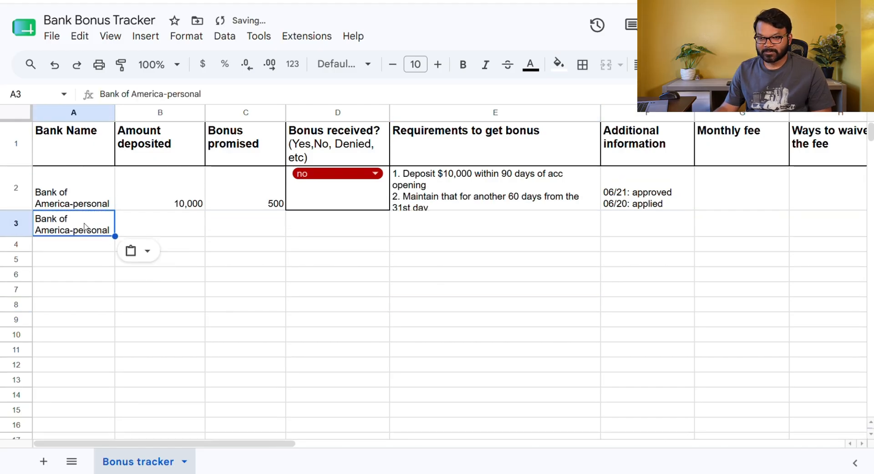
double_click(99, 233)
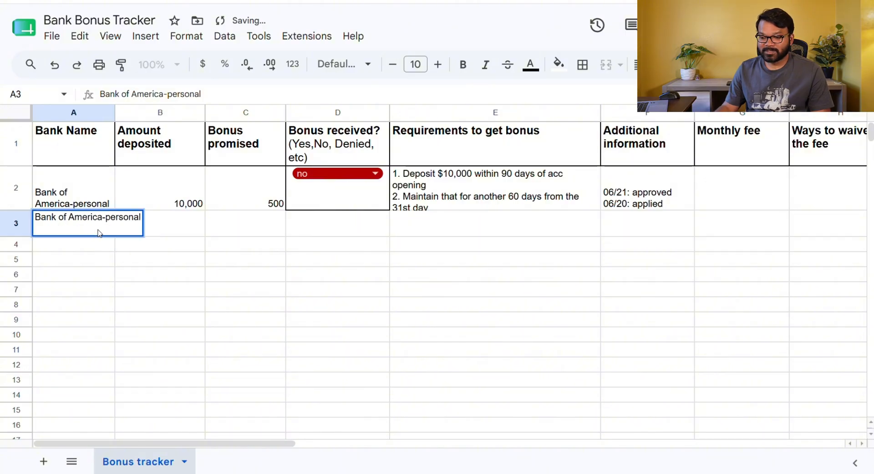
key(BackSpace)
key(BackSpace)
key(BackSpace)
key(BackSpace)
key(BackSpace)
key(BackSpace)
key(BackSpace)
key(BackSpace)
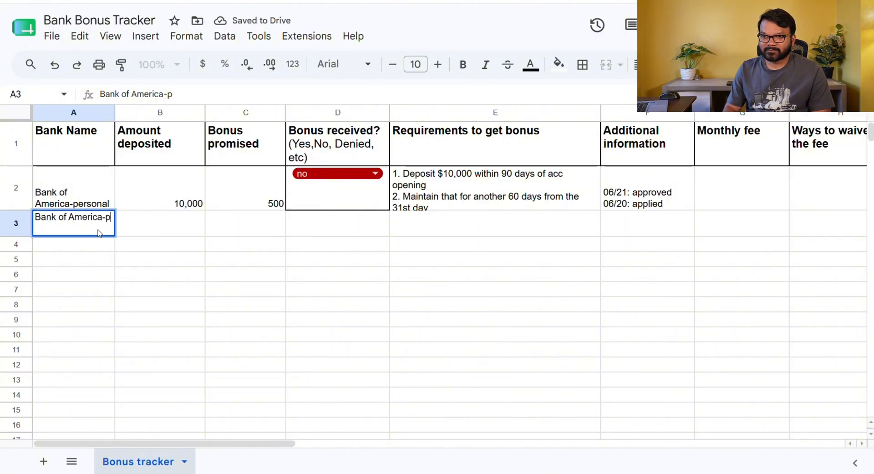
text(Business)
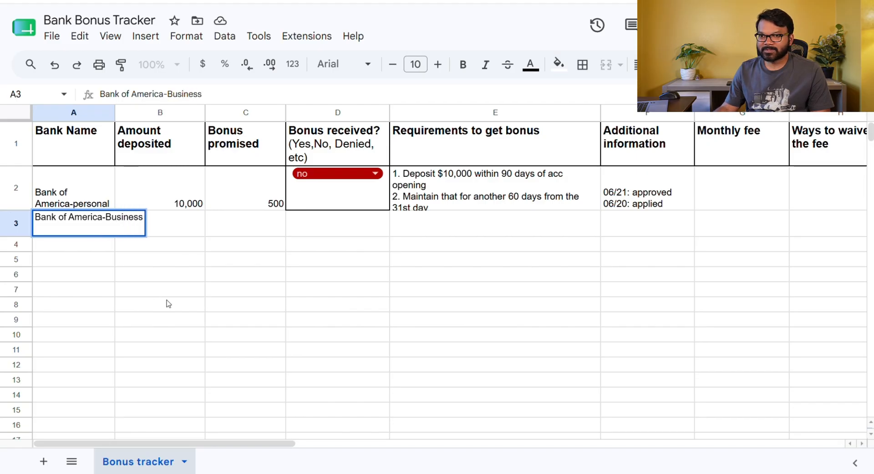
click(249, 310)
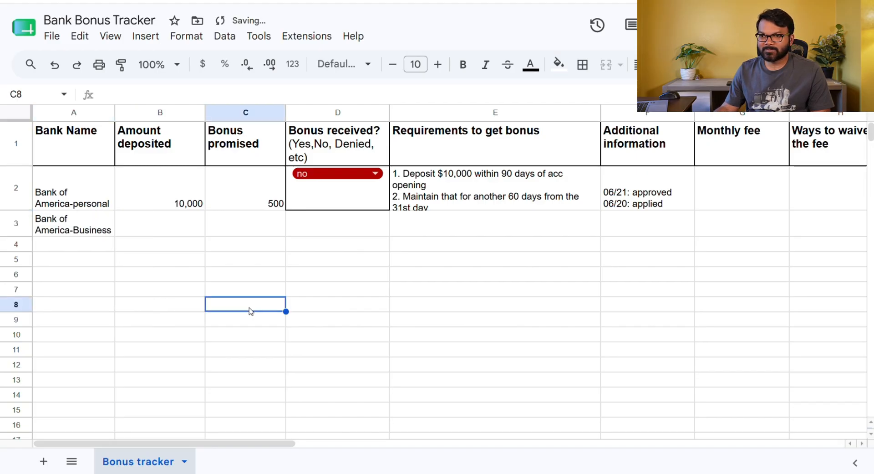
Enter 750 as the bonus promised and 15,000 as the amount deposited for the business account in row 3
click(245, 227)
text(7)
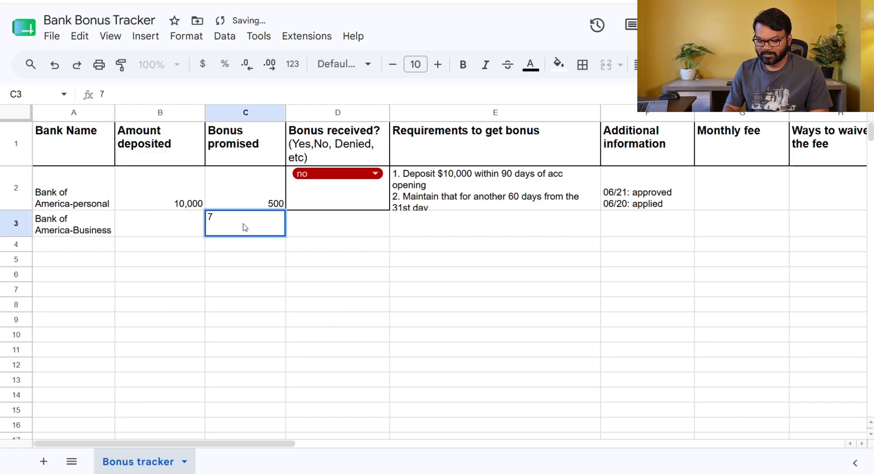
text(50)
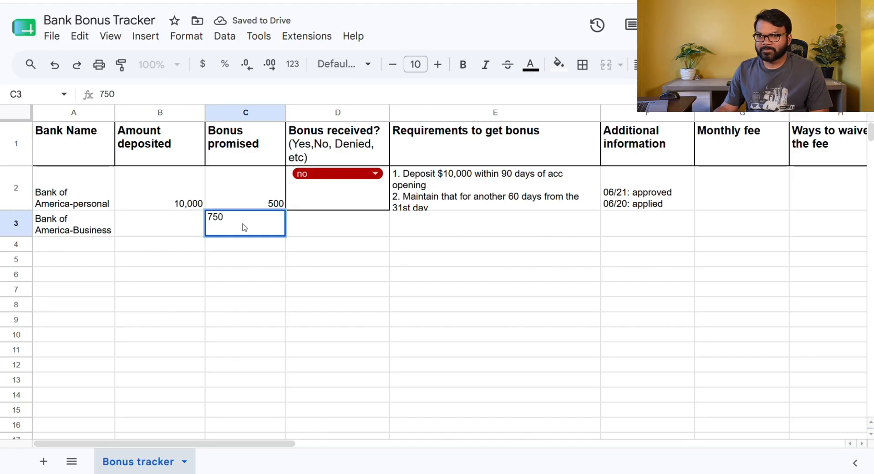
click(160, 234)
text(15,000)
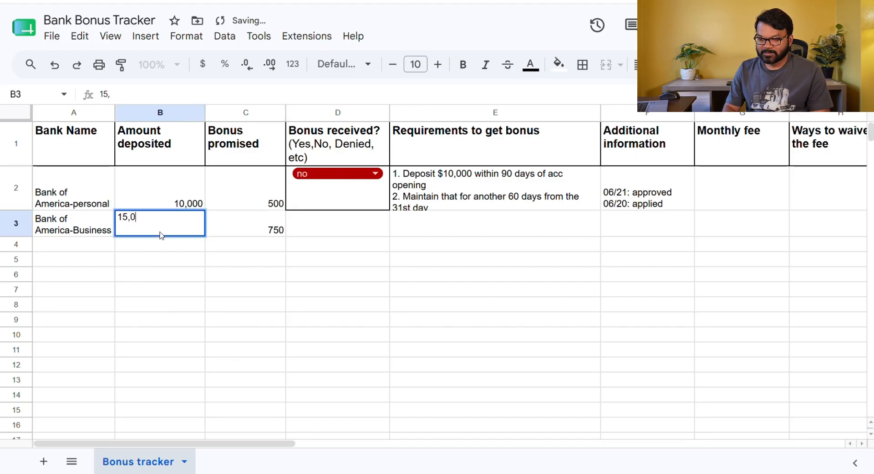
click(478, 333)
Enlarge row 2 further and copy its requirements text into the row 3 requirements cell
drag(16, 210, 16, 225)
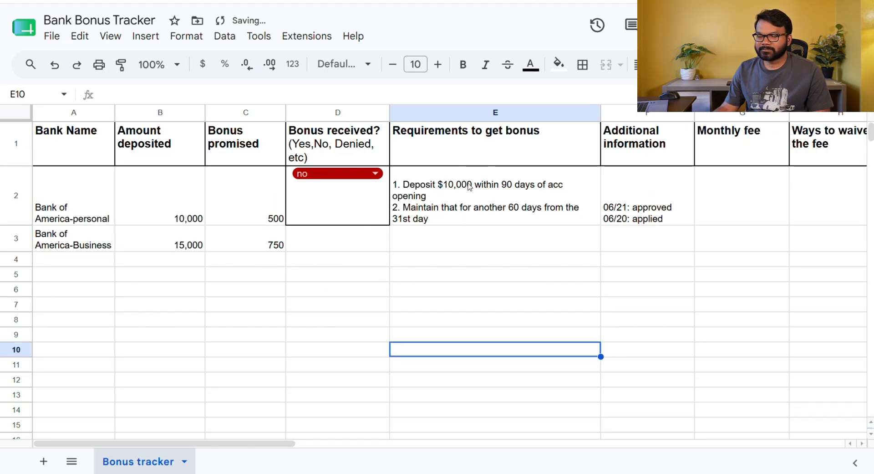
click(471, 184)
key(ctrl+c)
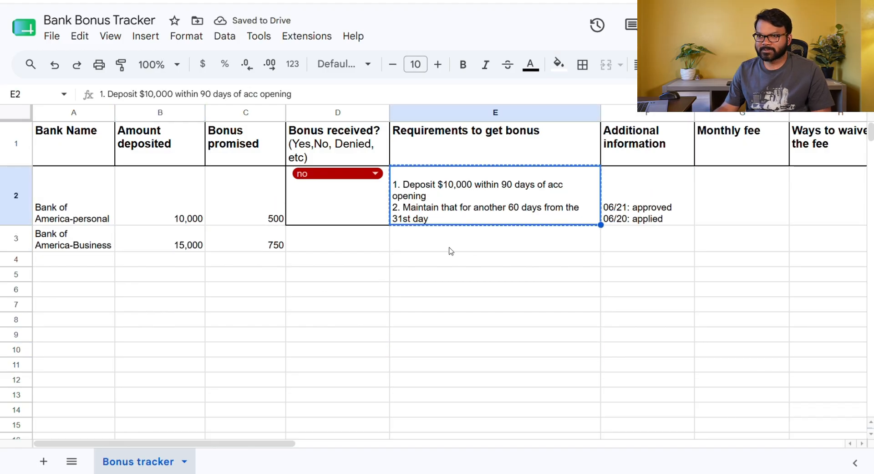
click(443, 246)
key(ctrl+v)
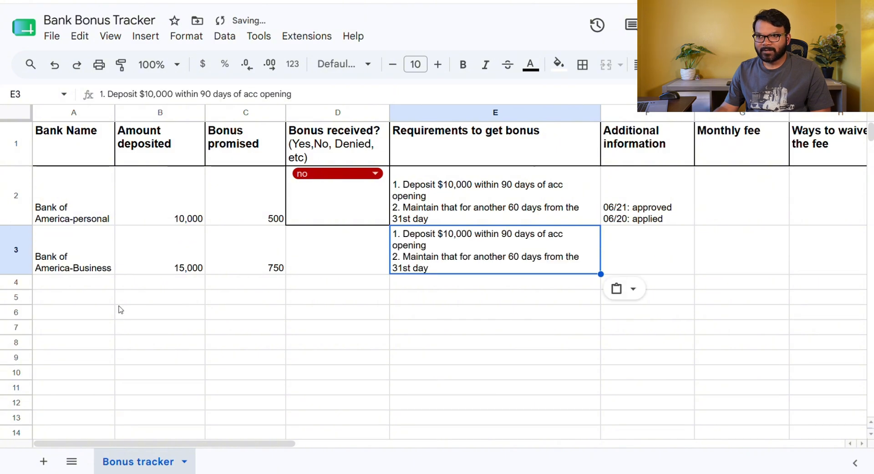
Insert "Direct" before "Deposit" in the first requirement line of row 2
double_click(428, 232)
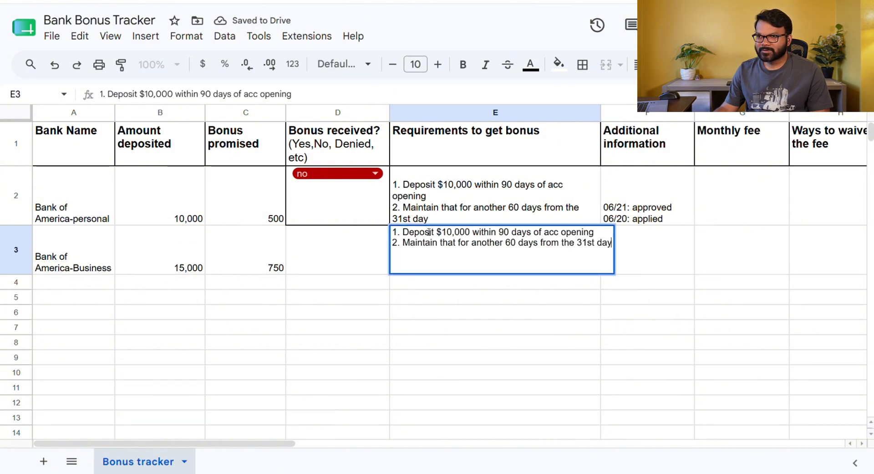
click(406, 188)
double_click(406, 188)
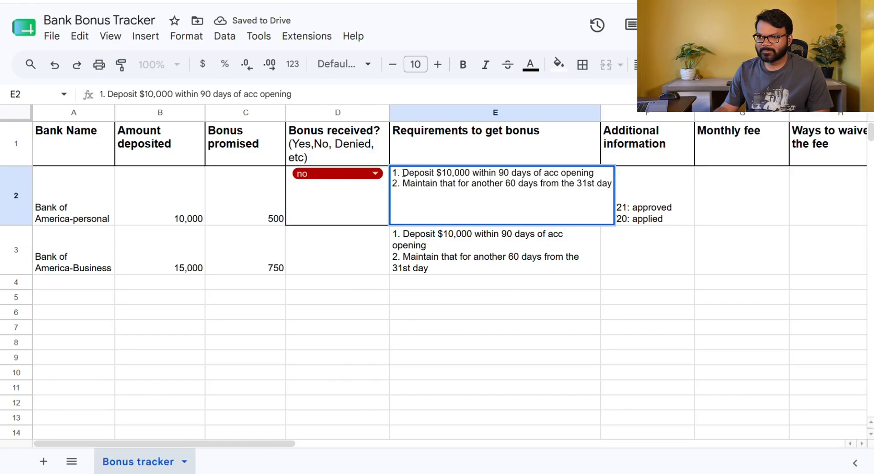
text(Direct)
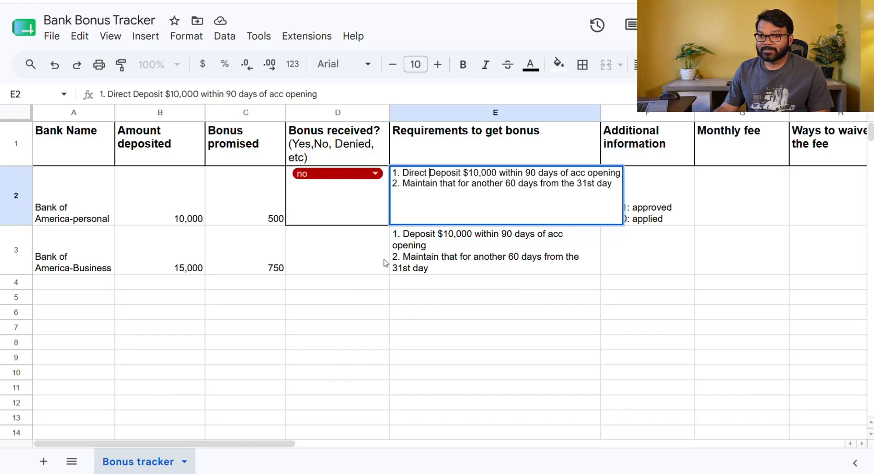
Change the deposit amount in row 3's first requirement line to $15,000
click(462, 246)
double_click(462, 247)
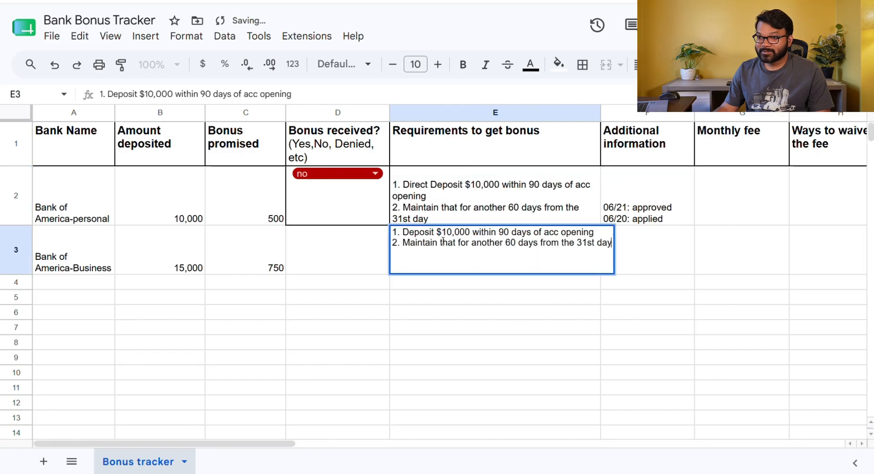
click(453, 233)
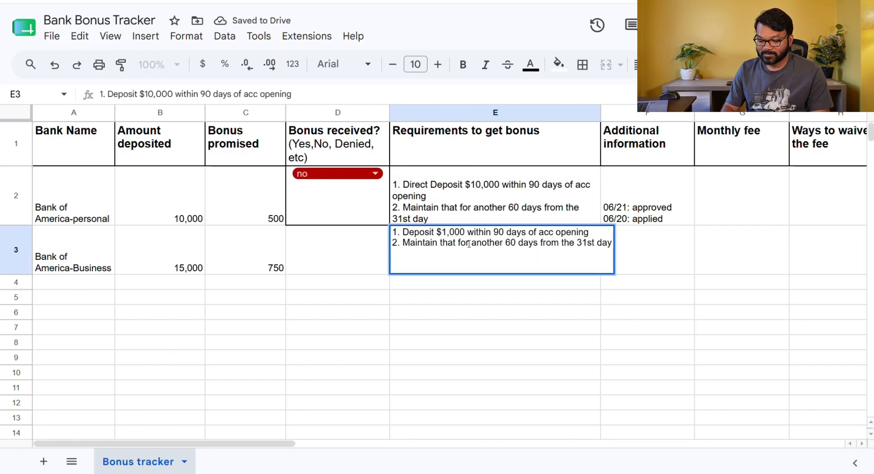
key(BackSpace)
text(5)
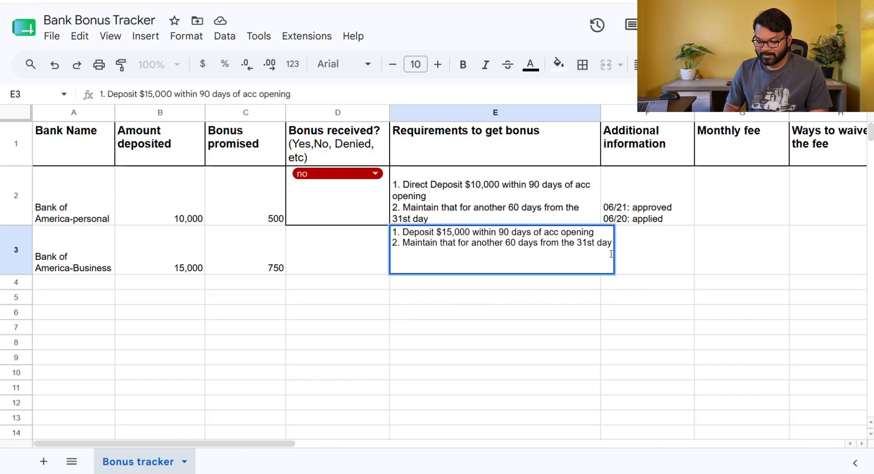
Add a third requirement line "3. Complete 5 qualifying transactions within 90 days" to row 3's requirements cell
key(ctrl+Return)
text(3. Com)
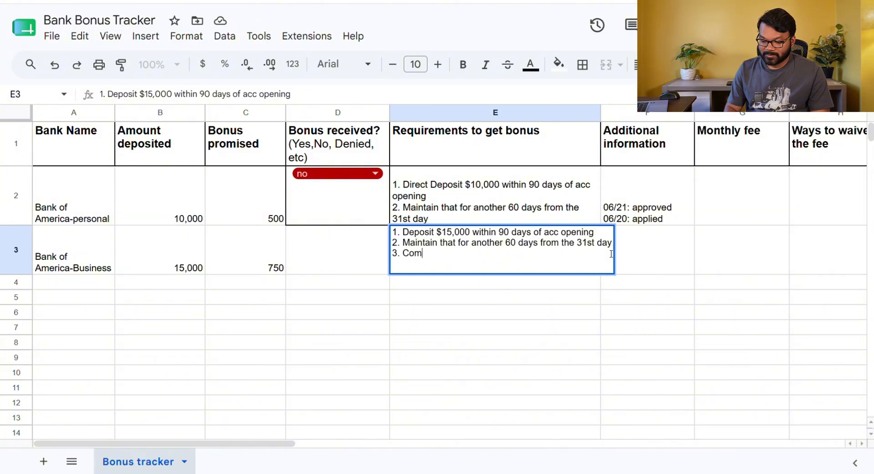
text(plete 5)
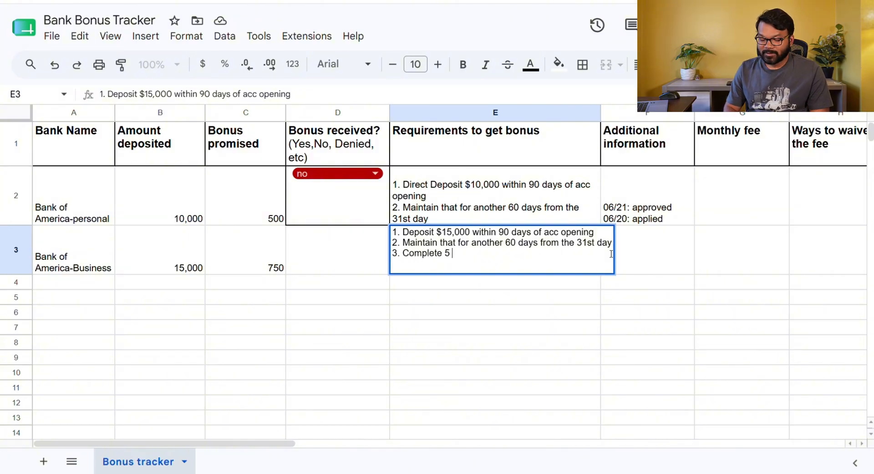
text( qua)
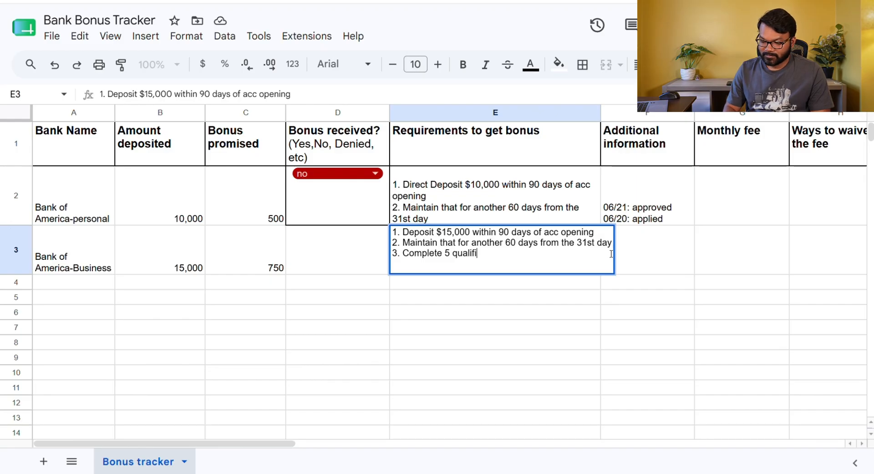
text(lifying t)
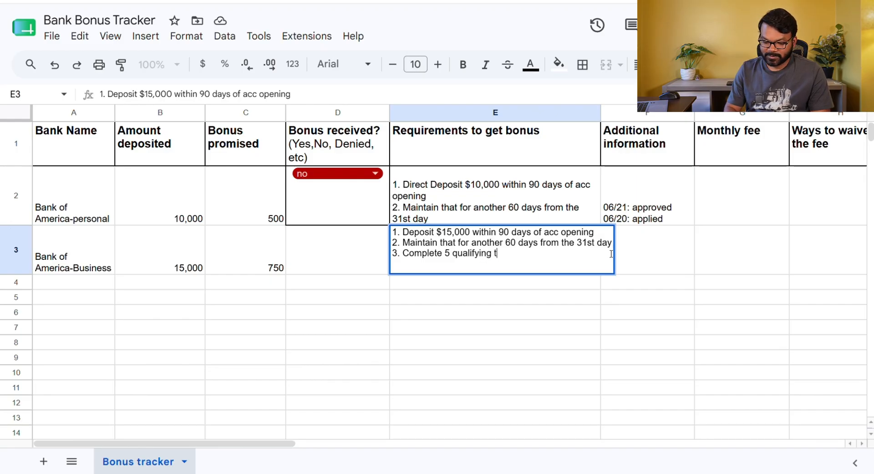
text(ransactions)
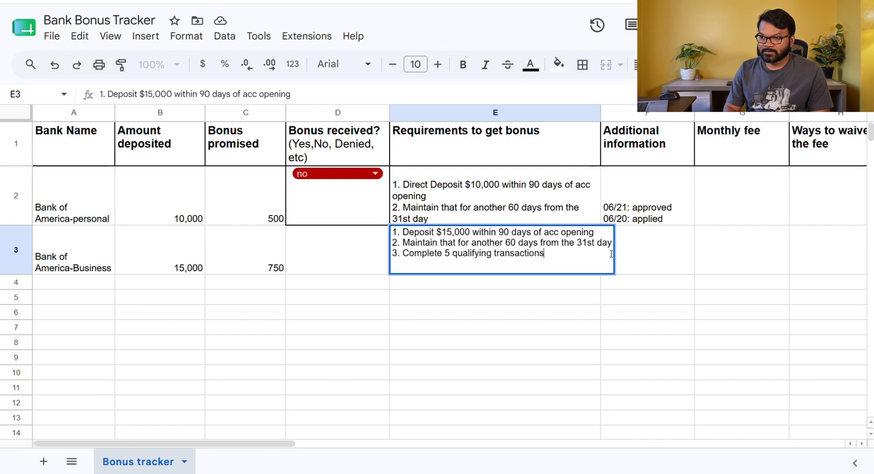
text( with)
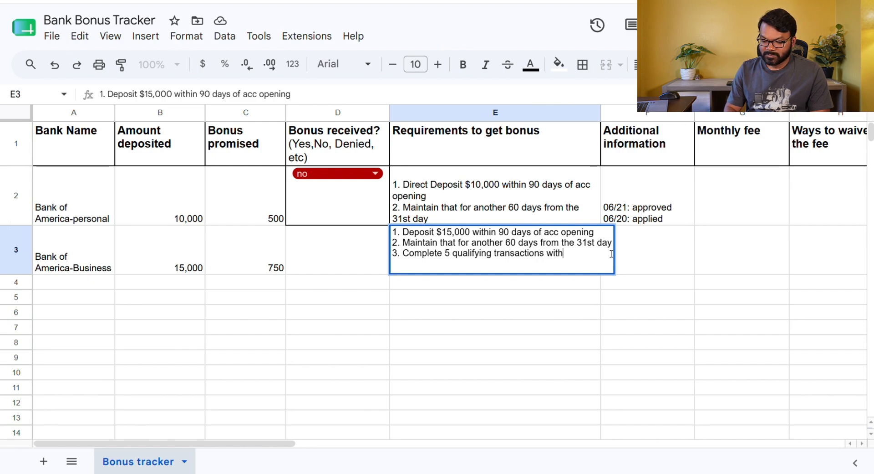
text(in 90 days)
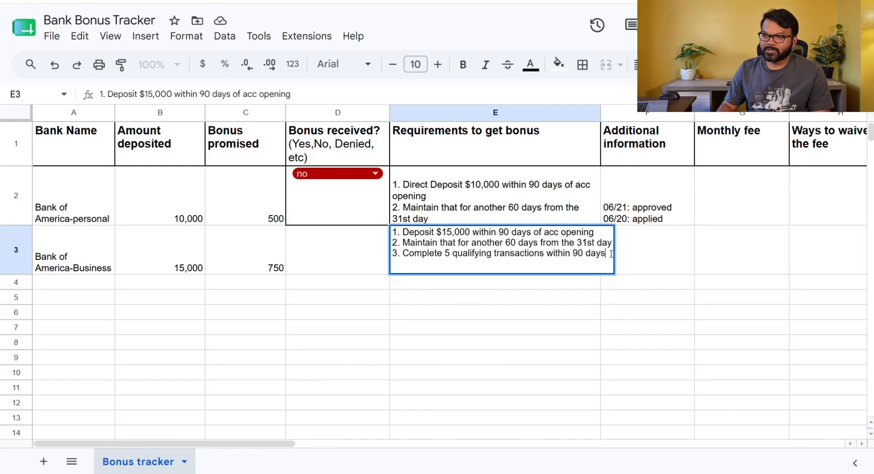
drag(563, 316, 510, 337)
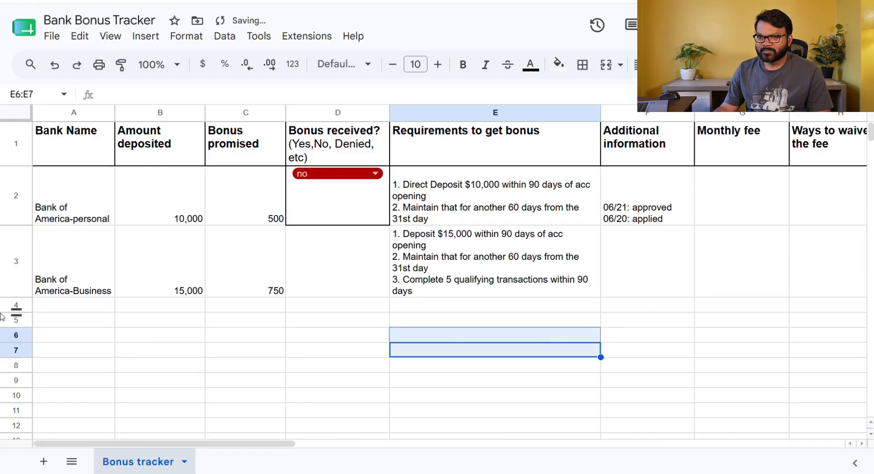
click(479, 248)
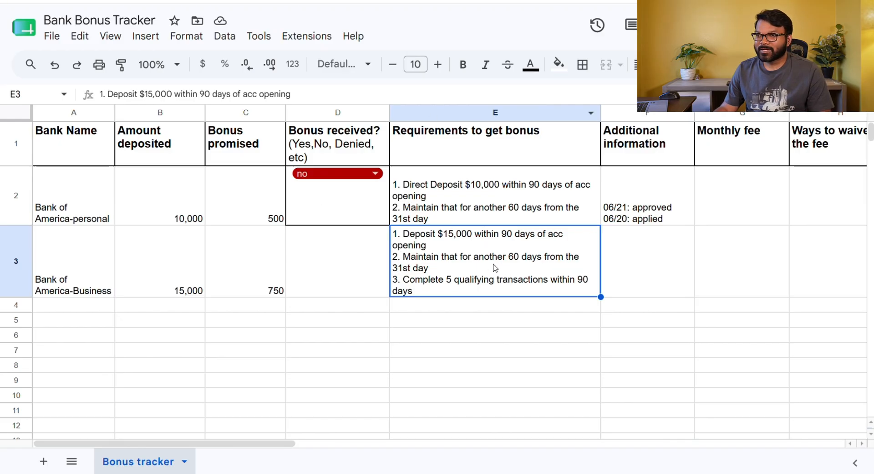
Copy row 2's additional information notes into the row 3 additional information cell
click(630, 260)
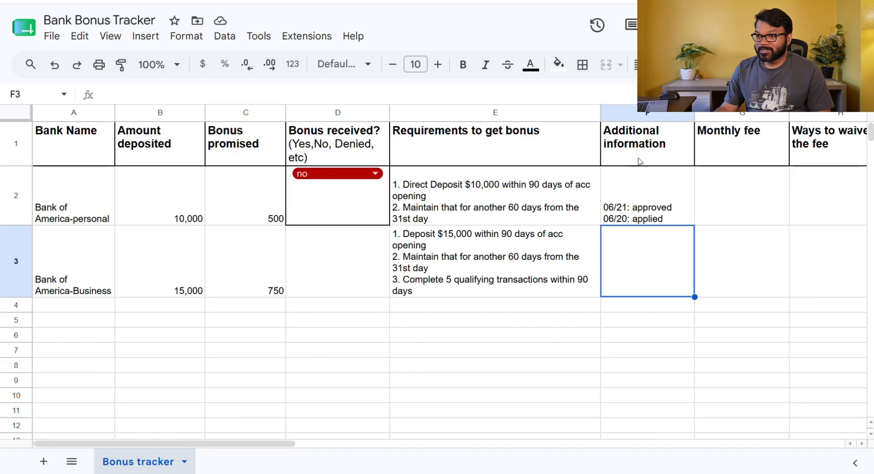
click(629, 207)
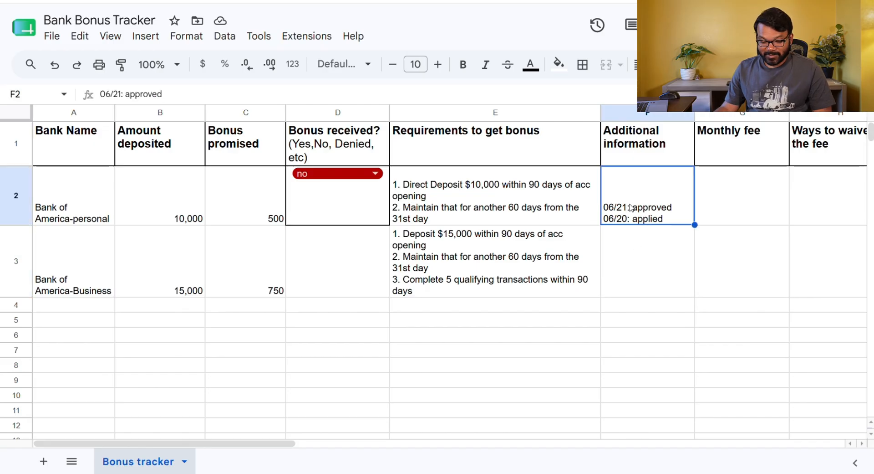
key(ctrl+c)
click(643, 263)
key(ctrl+v)
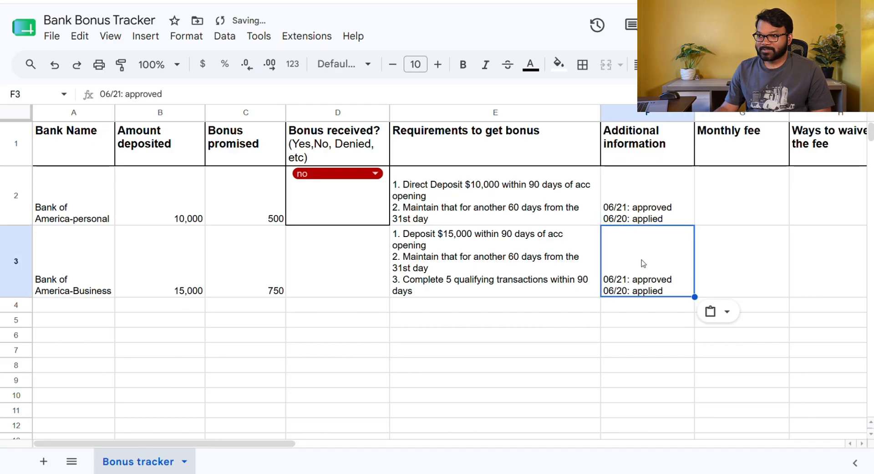
Append note lines "acc number:" and "sent 15000 on 06/21" to row 3's additional information
double_click(671, 288)
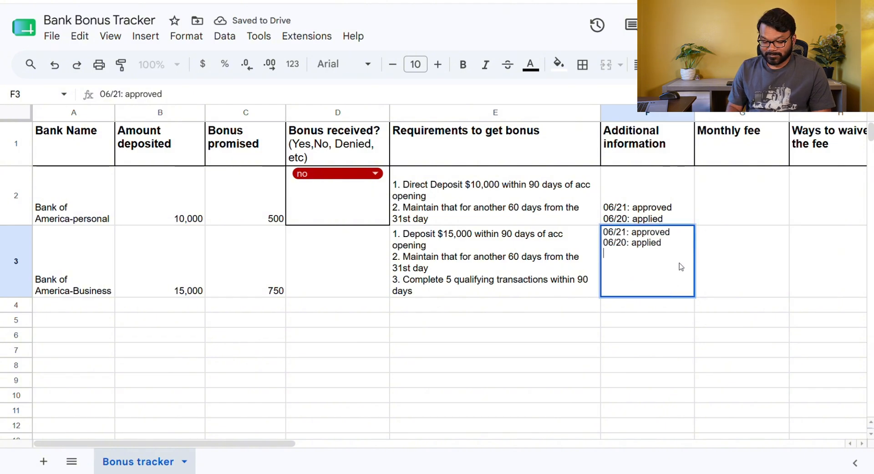
text(acc n)
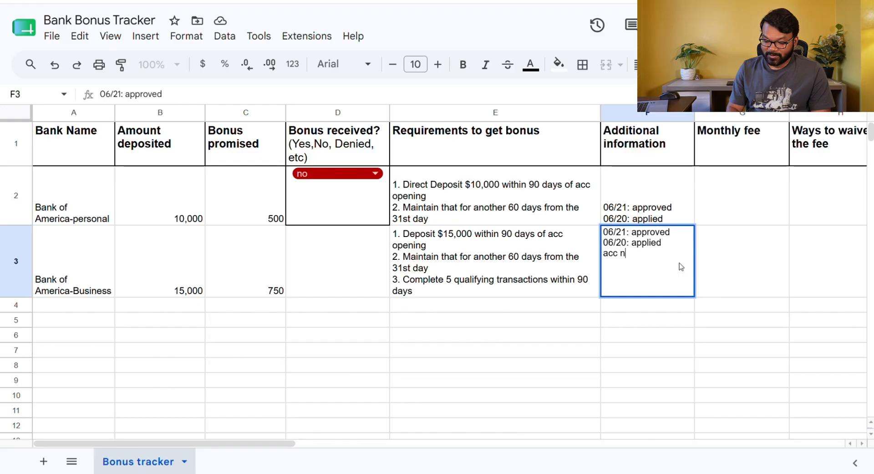
text(umber:)
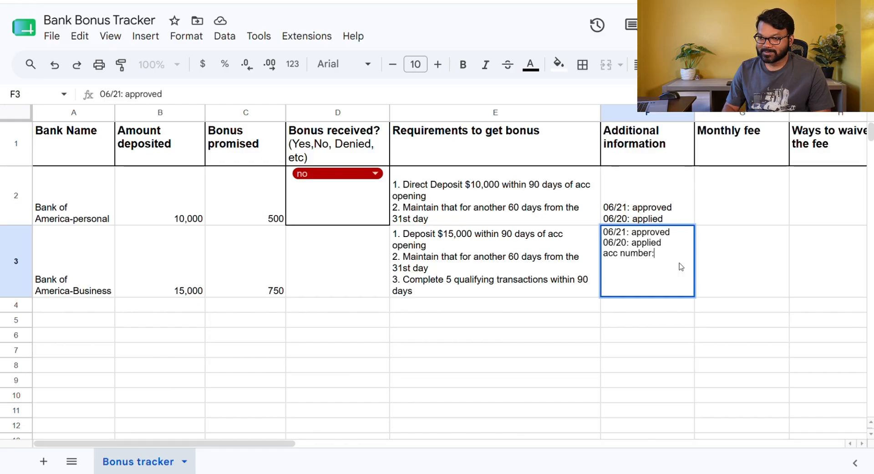
key(alt+Return)
text(s)
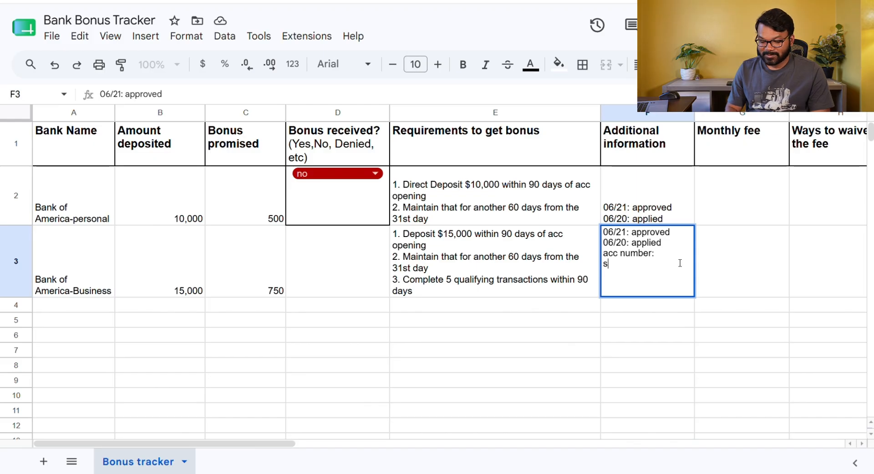
text(ent 1)
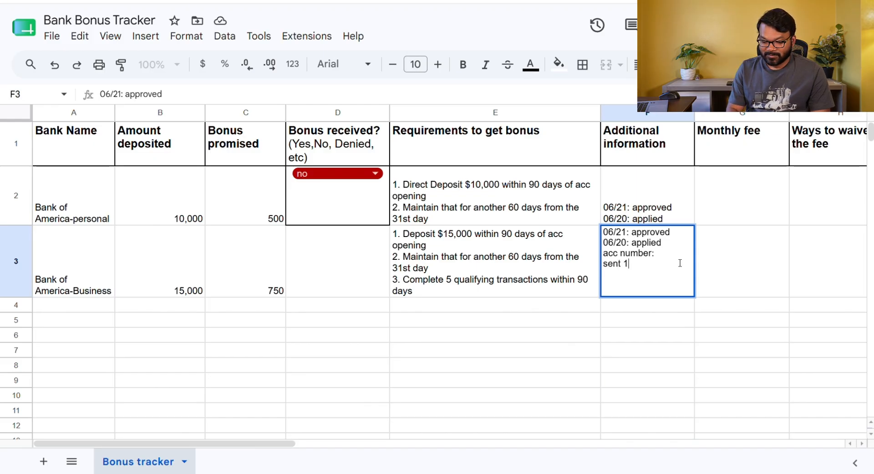
text(5000 on)
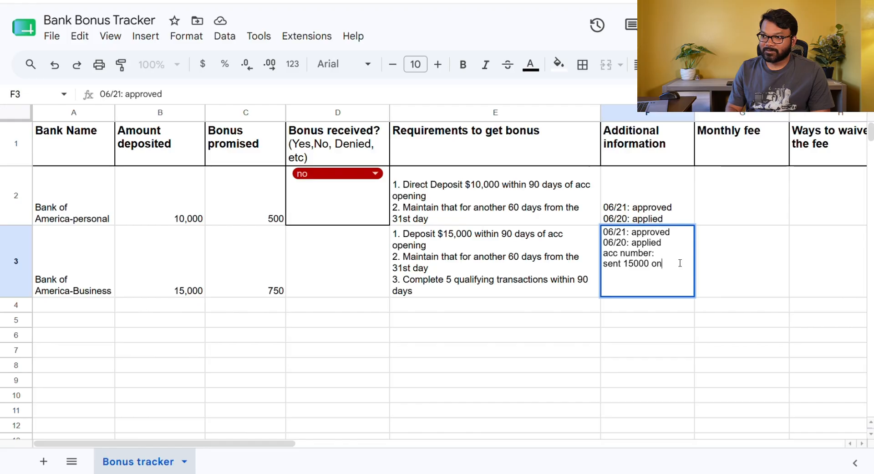
text( 06/21)
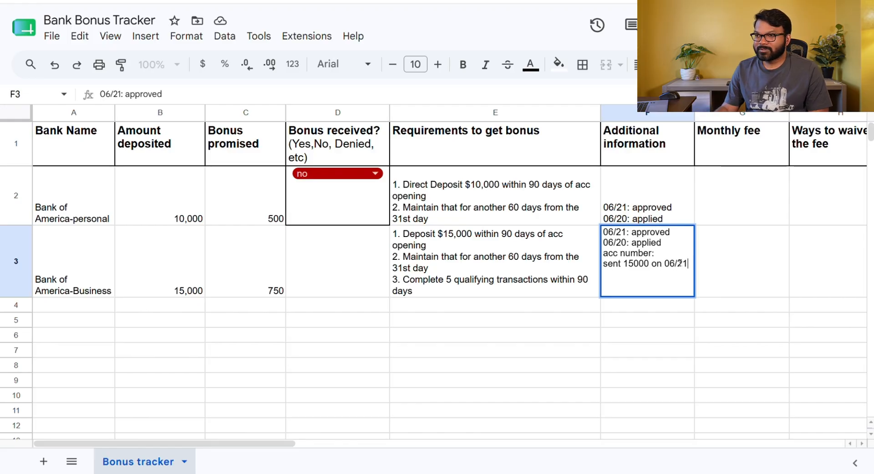
click(665, 380)
click(646, 268)
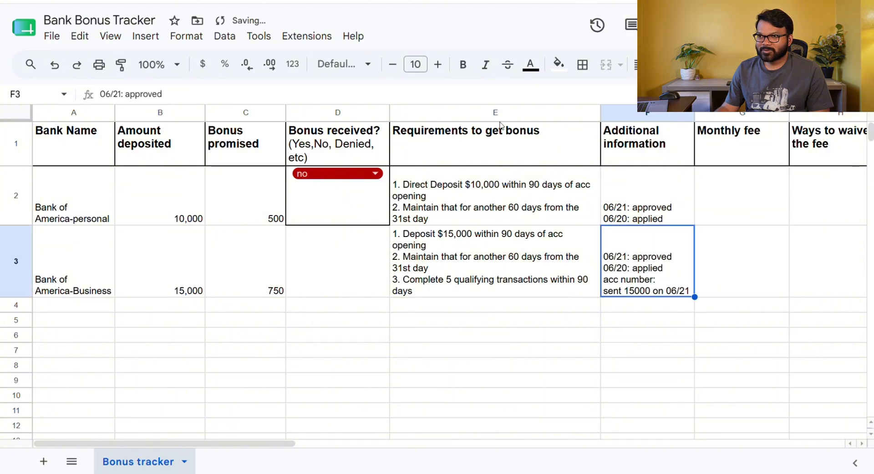
Fill the whole Requirements to get bonus column with yellow
click(483, 259)
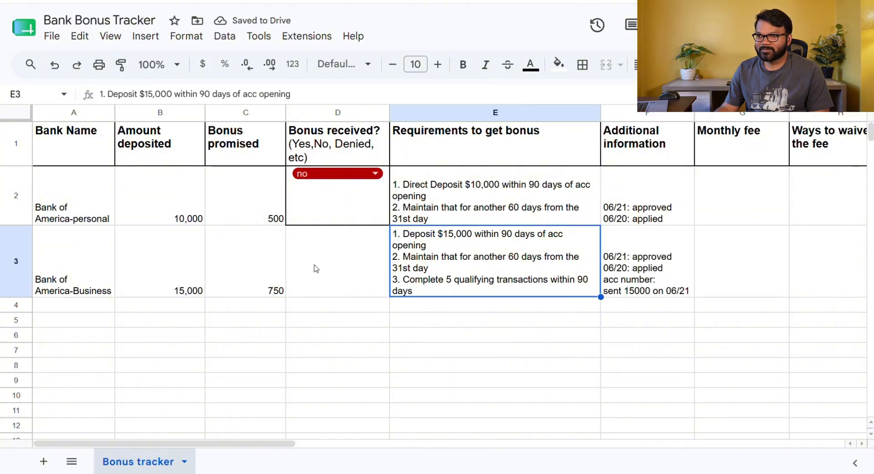
click(429, 113)
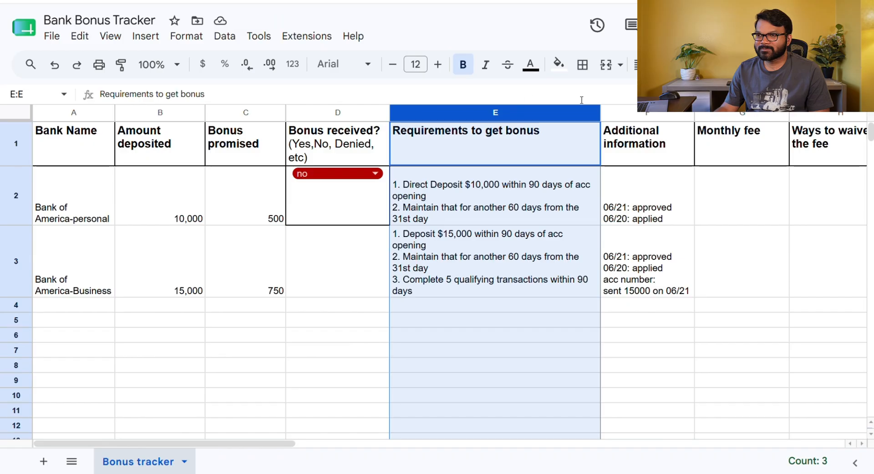
click(559, 65)
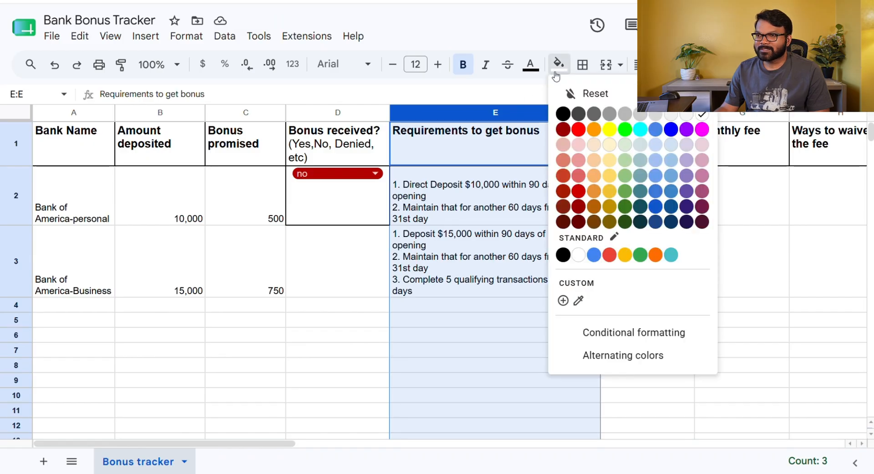
click(610, 129)
click(505, 273)
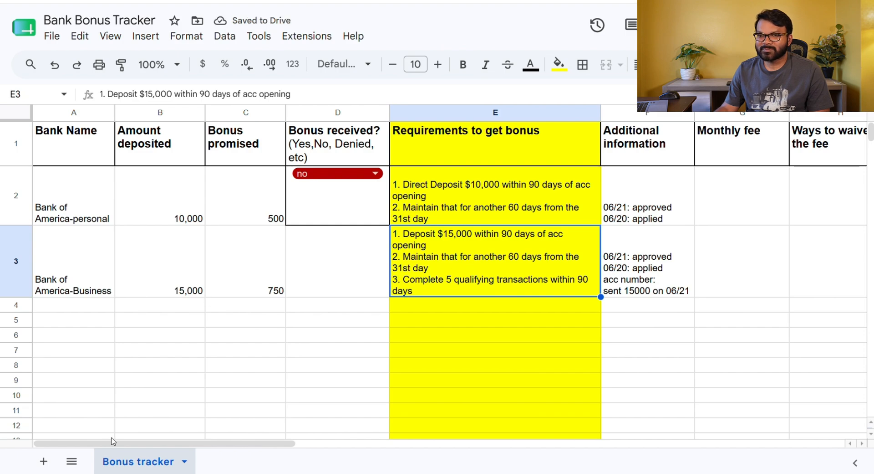
Fill the Amount deposited and Bonus promised columns with yellow
click(162, 115)
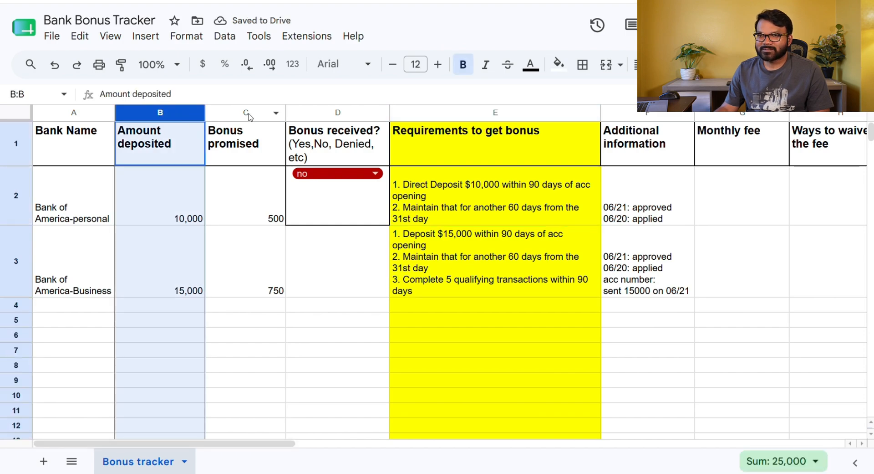
click(248, 117)
click(179, 115)
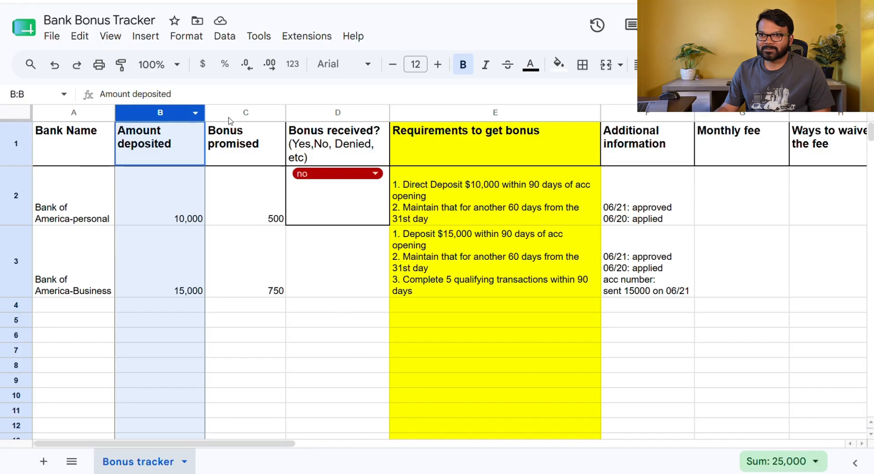
ctrl+click(246, 114)
click(559, 64)
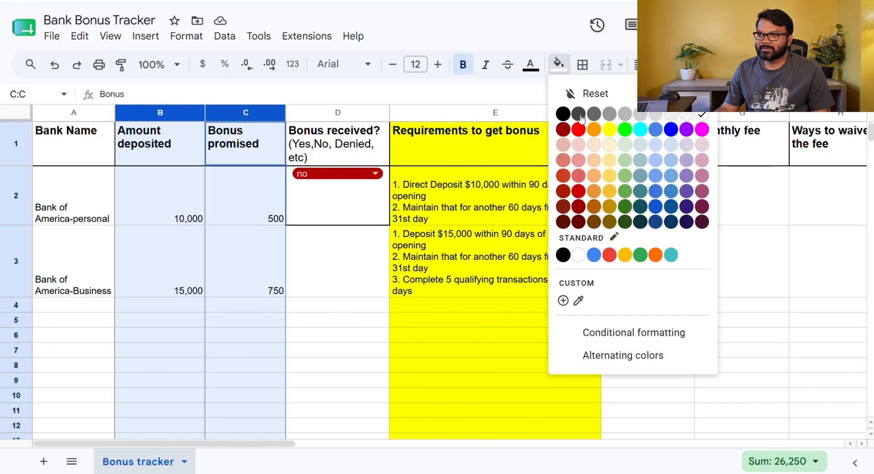
click(607, 136)
click(173, 255)
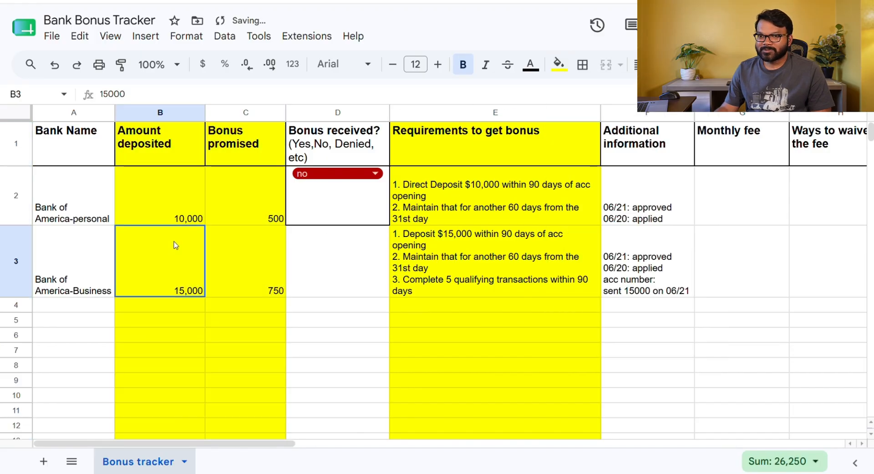
click(176, 197)
click(157, 294)
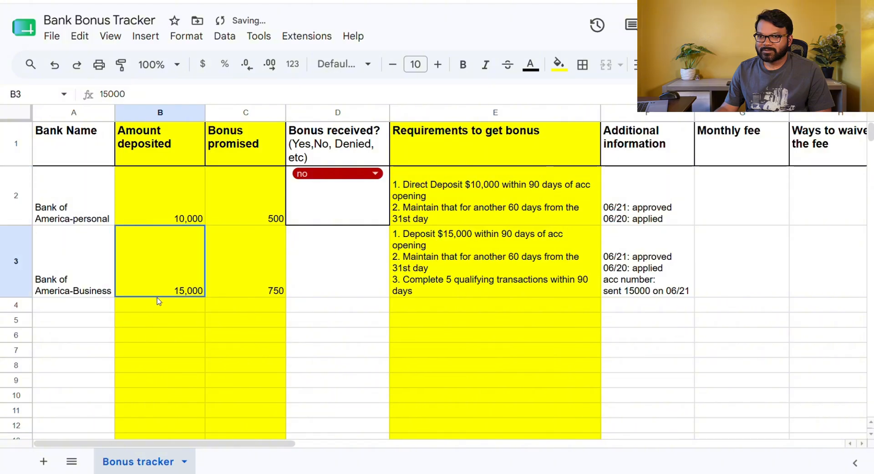
Set row 2's monthly fee to 15
click(243, 202)
click(252, 324)
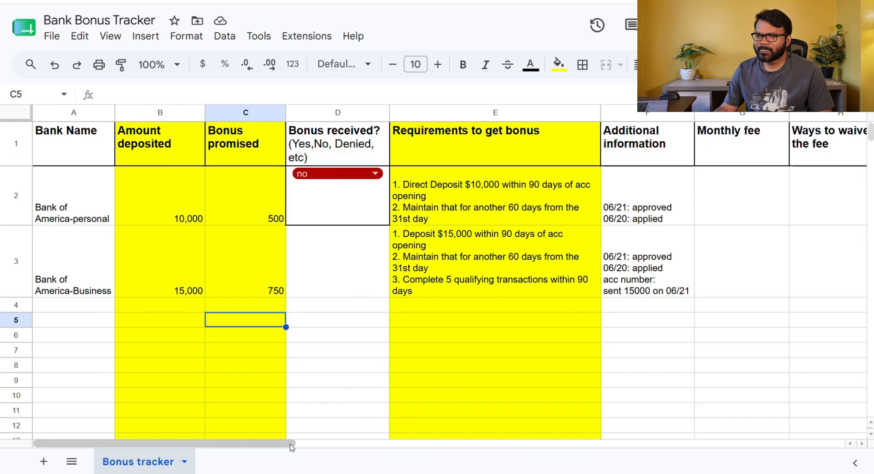
drag(277, 443, 329, 448)
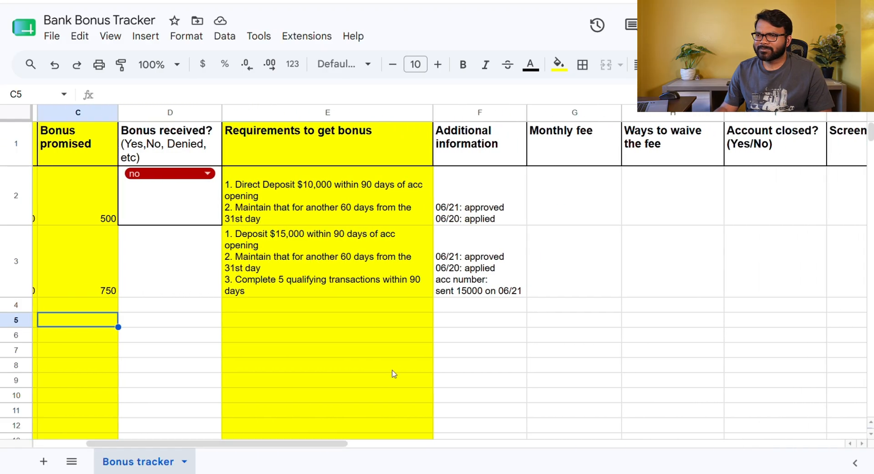
click(572, 198)
click(101, 212)
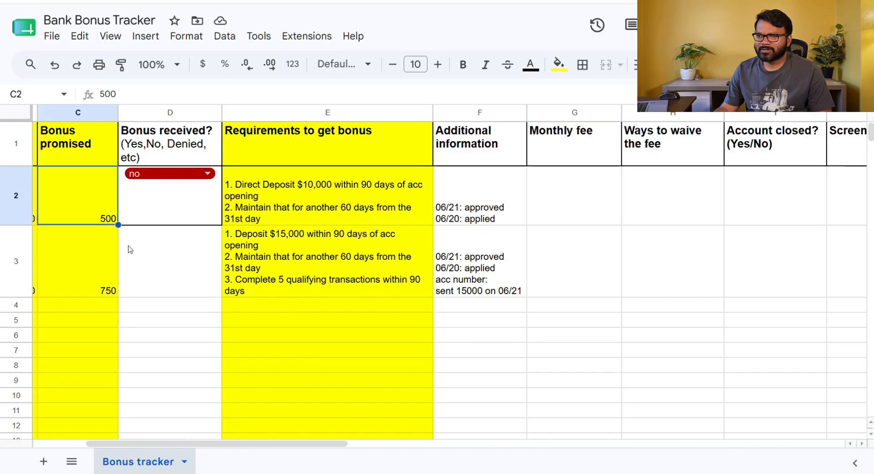
click(547, 185)
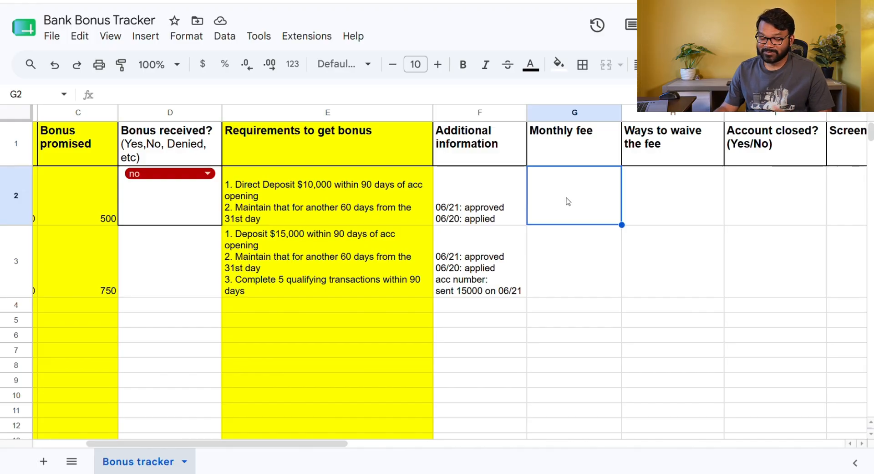
text(15)
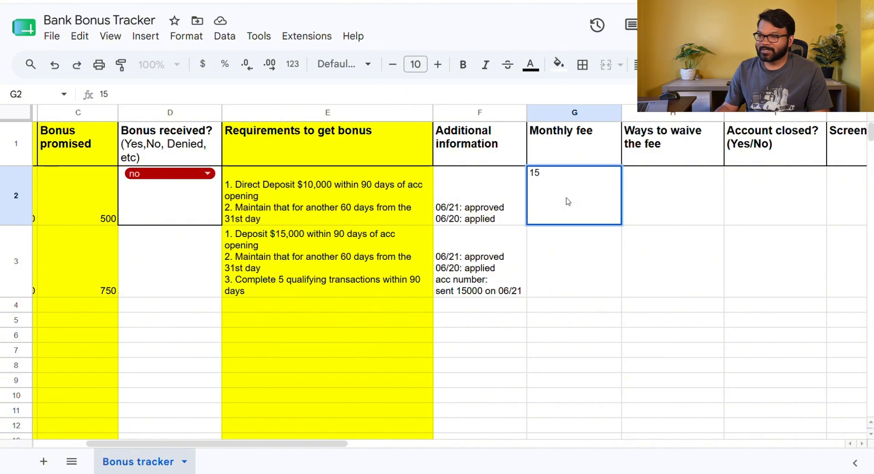
click(661, 293)
Enter "500 DD per month" as row 2's way to waive the fee
click(590, 207)
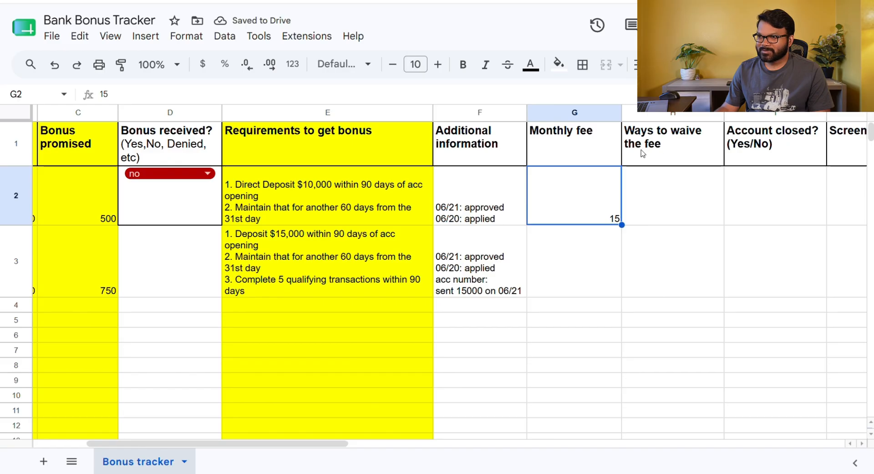
click(657, 204)
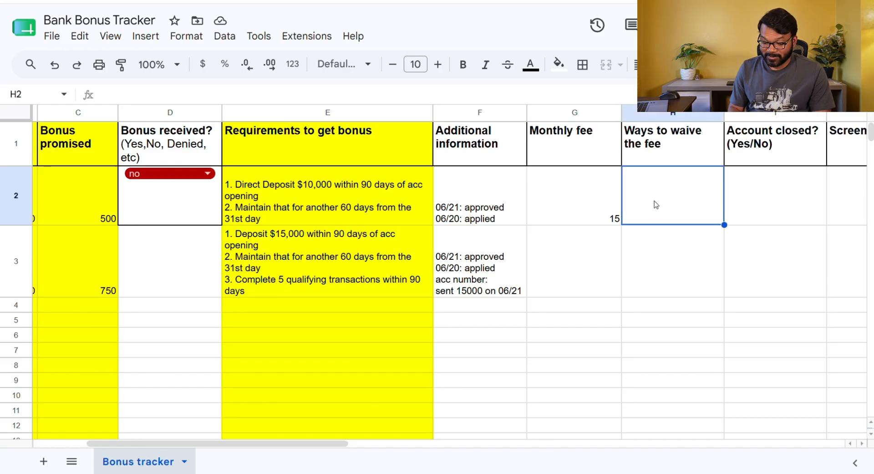
text(%00)
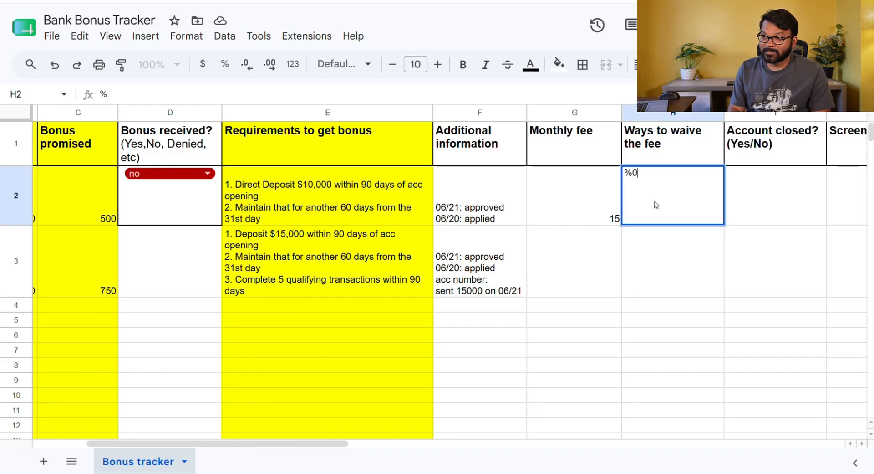
key(BackSpace)
key(BackSpace)
key(BackSpace)
key(BackSpace)
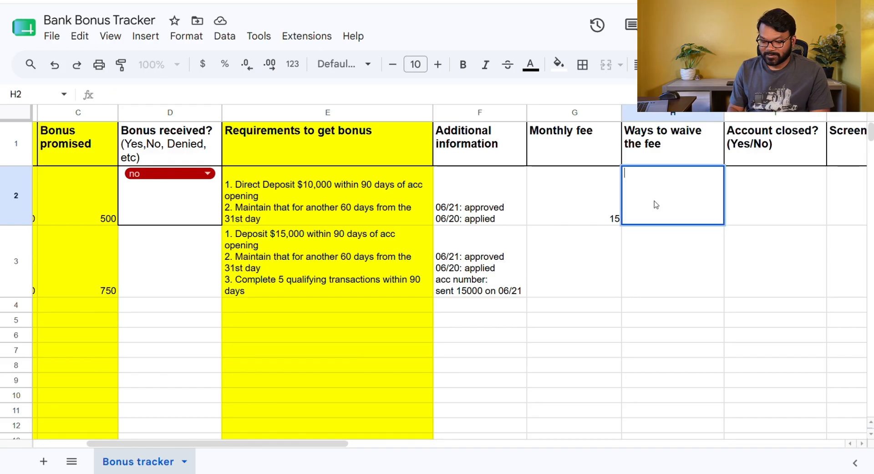
text(500 D)
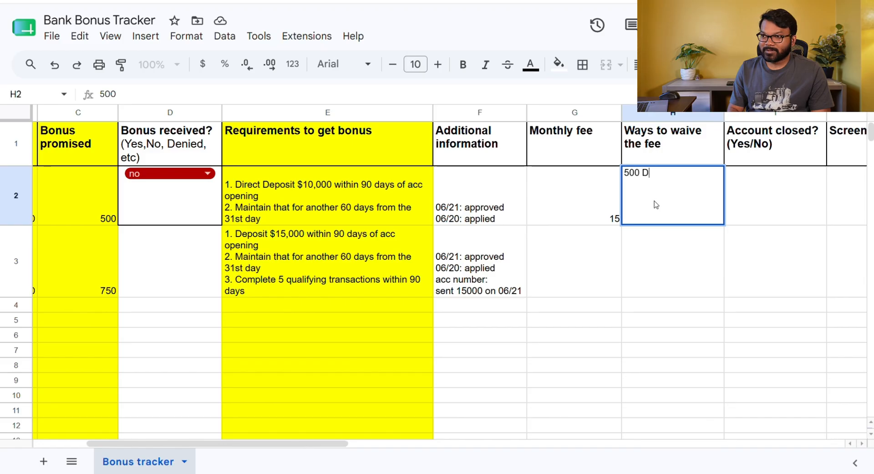
text(D per m)
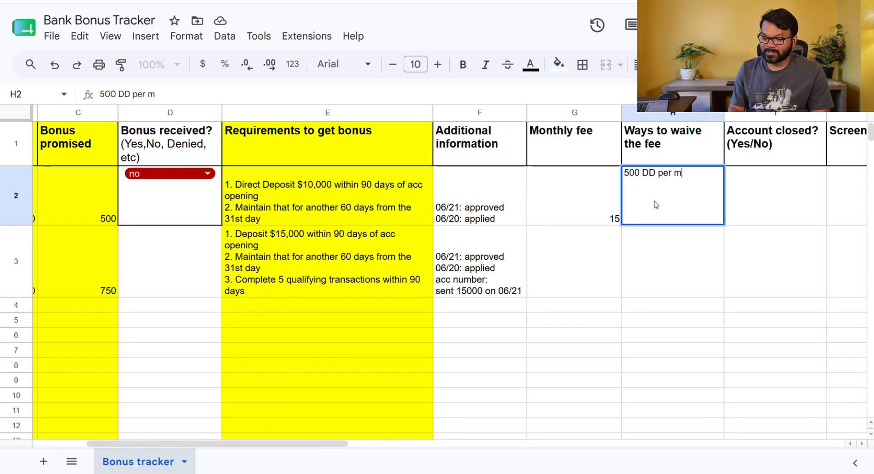
text(onth)
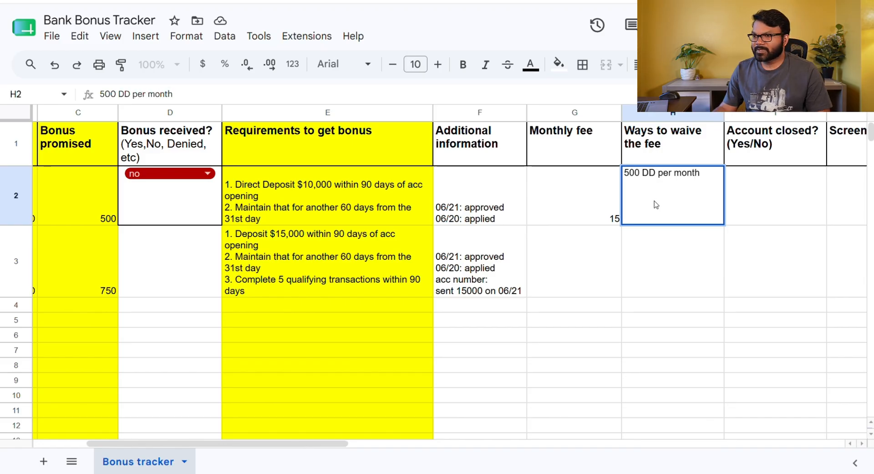
click(670, 268)
Enter "Yes" and "No" on separate lines in row 2's Account closed cell
click(675, 203)
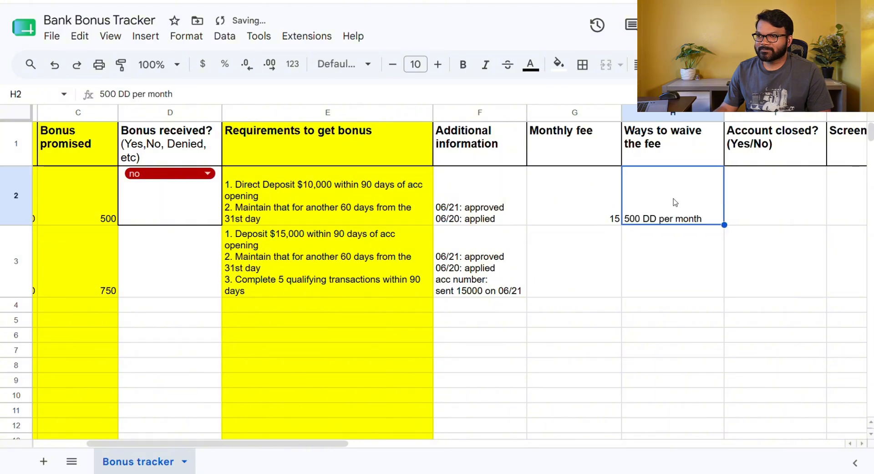
click(572, 203)
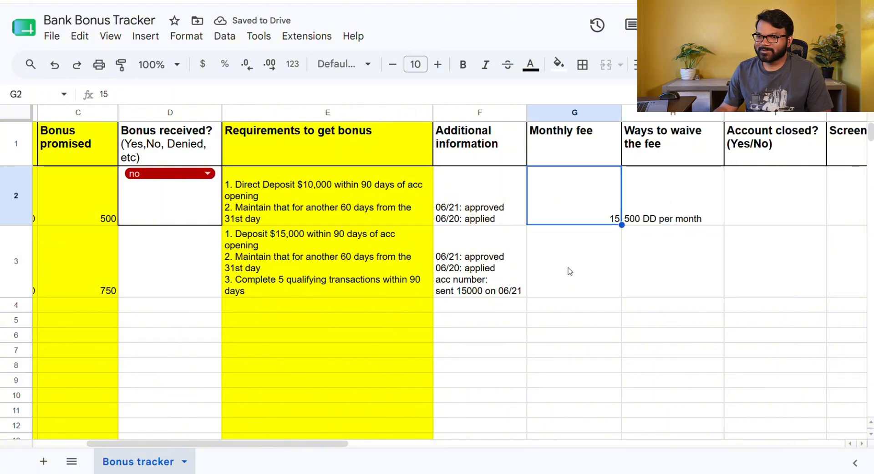
drag(365, 446, 387, 445)
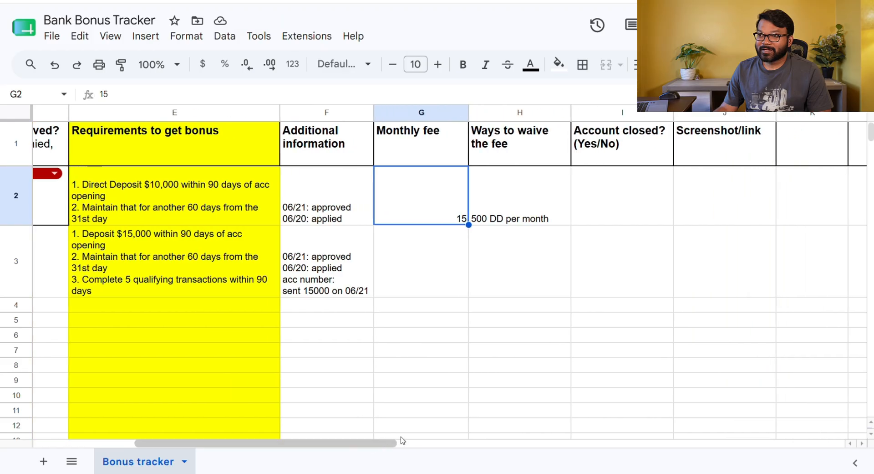
click(614, 189)
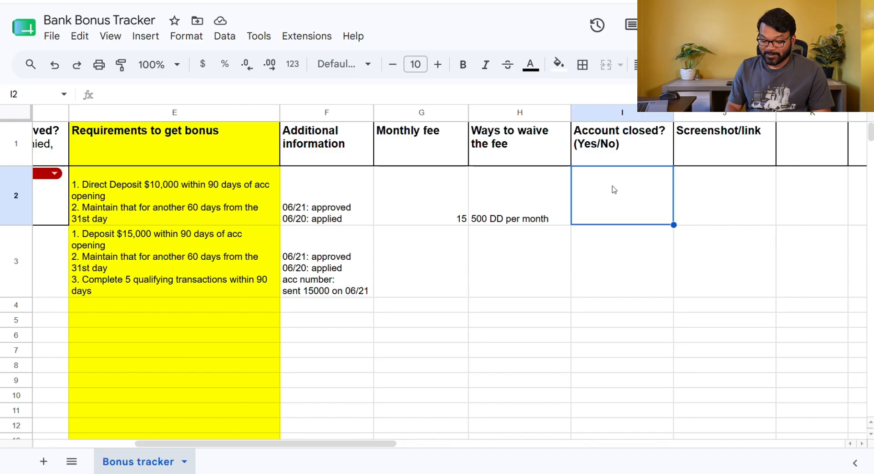
text(Yes )
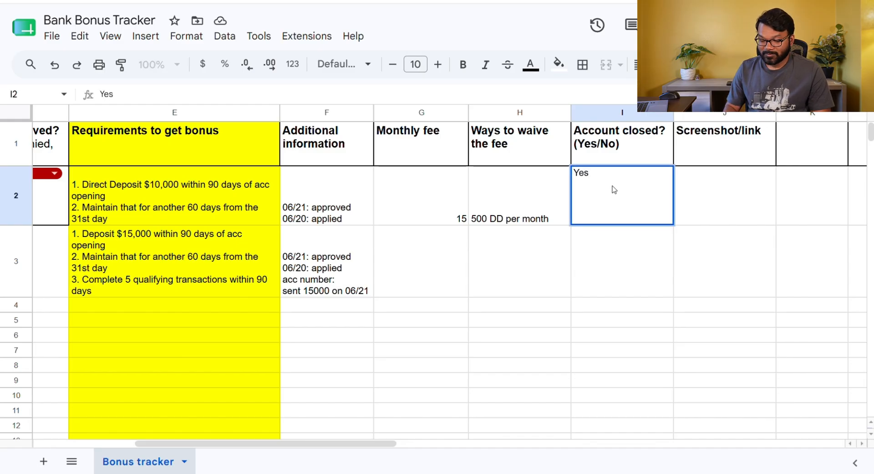
text(No)
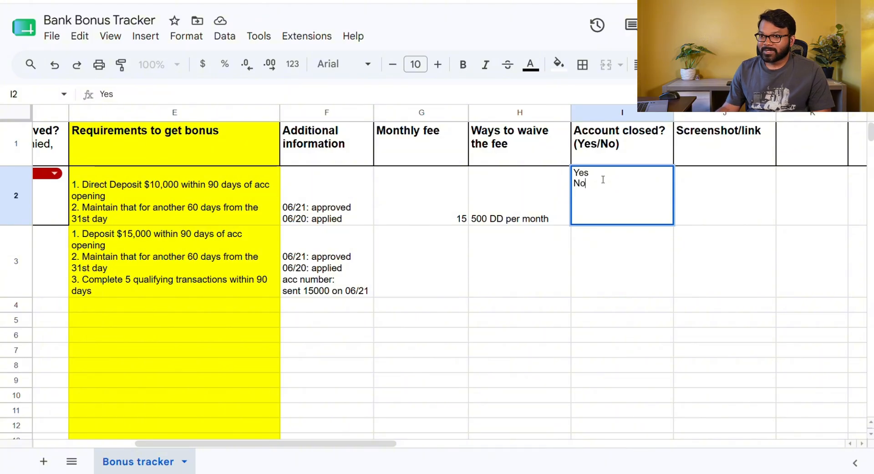
Append the note line "09/30: acc closed" to row 2's additional information
double_click(349, 218)
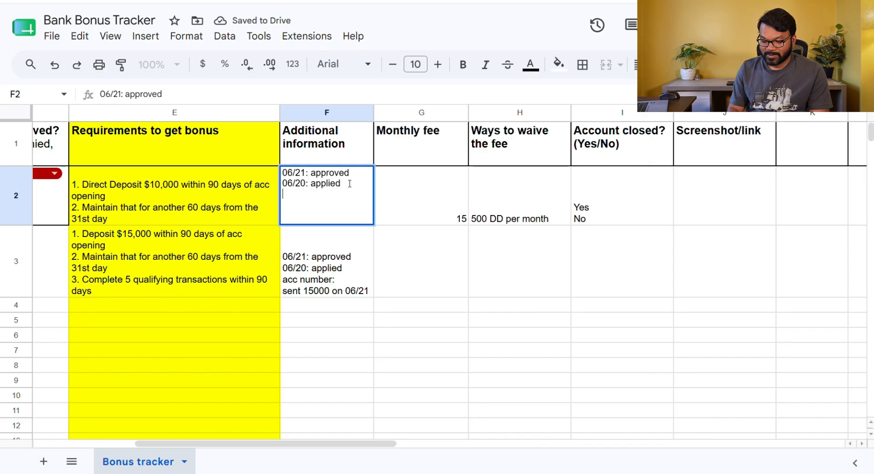
text(09)
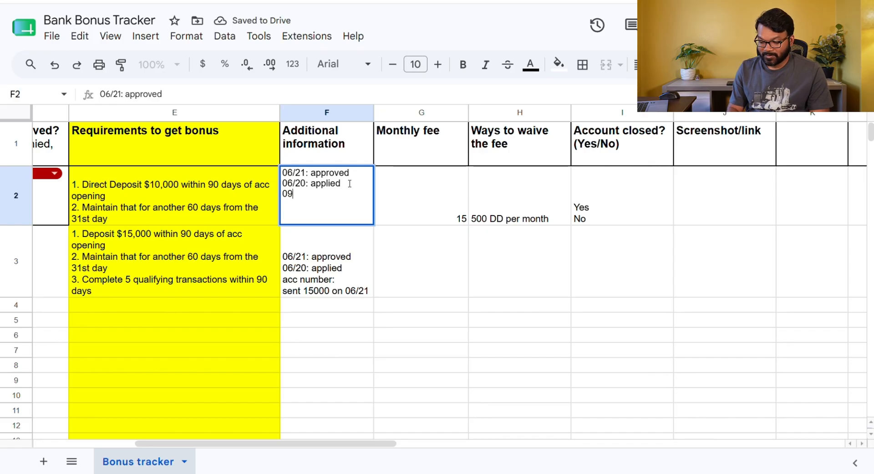
text(/30:)
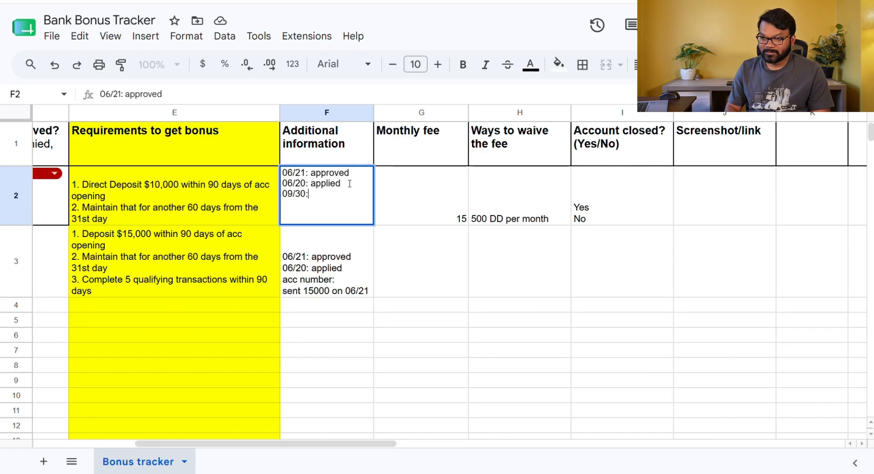
text( acc clo)
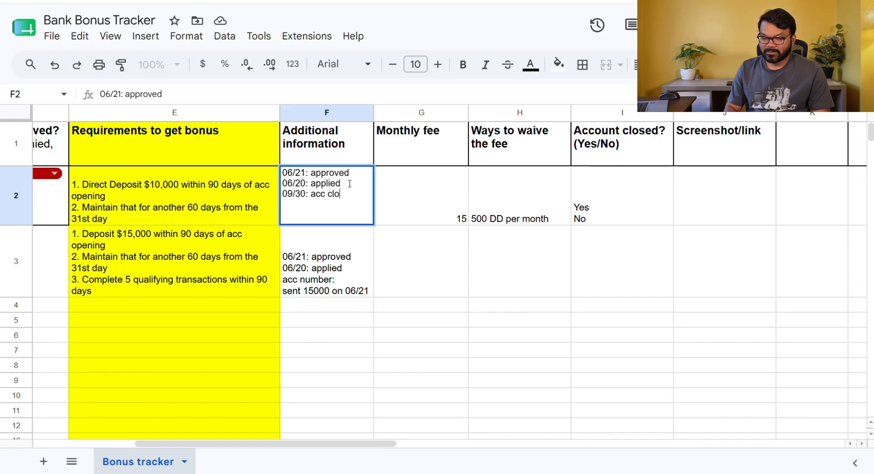
text(sed)
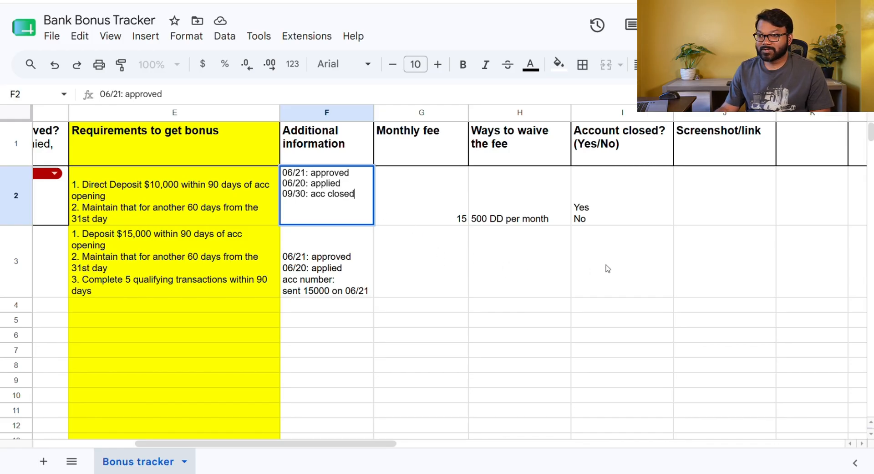
click(605, 201)
click(320, 202)
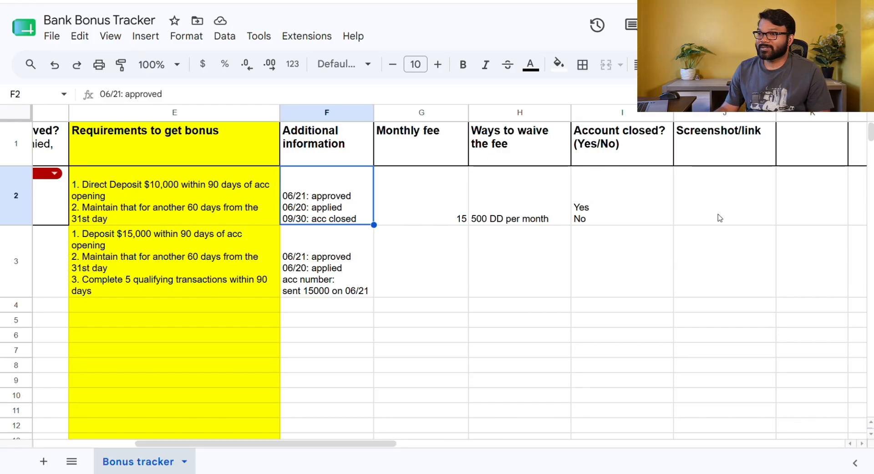
click(713, 201)
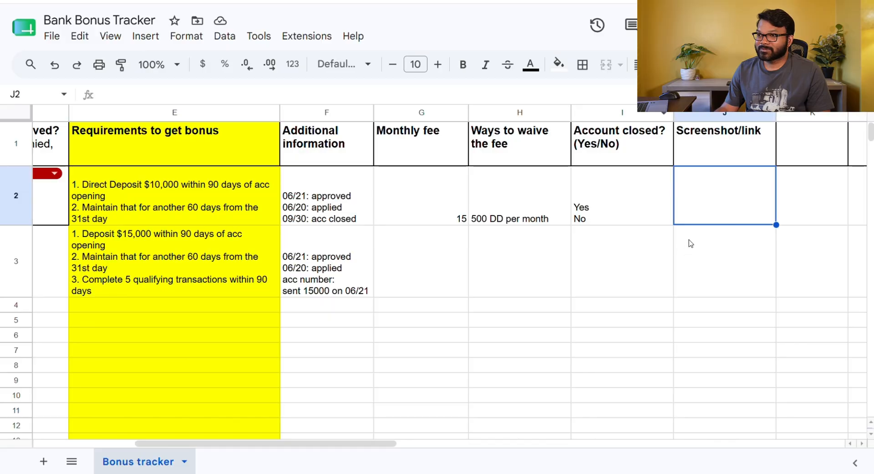
double_click(703, 201)
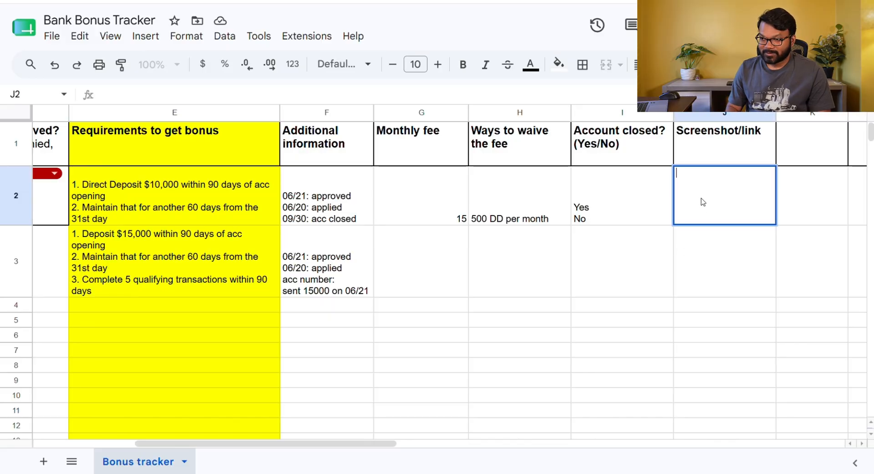
text(www)
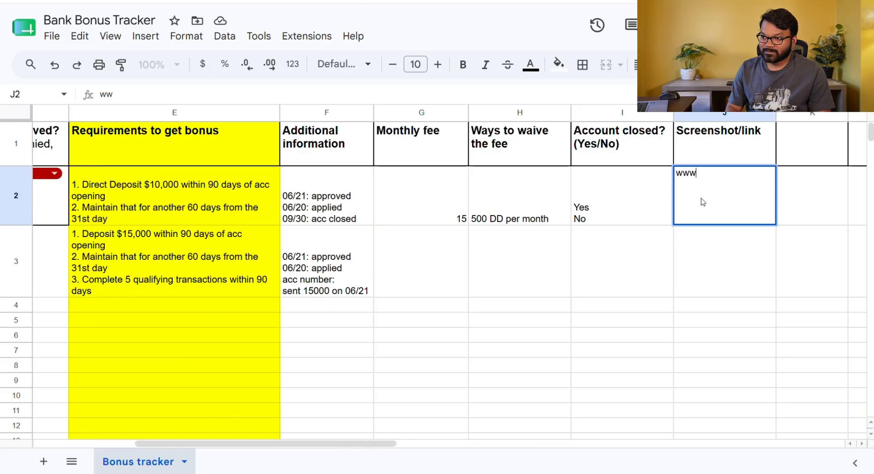
text(.ban)
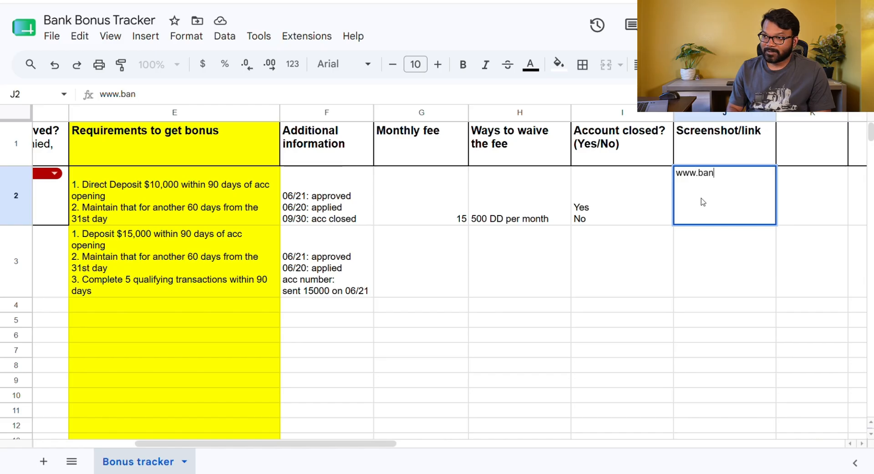
key(BackSpace)
key(BackSpace)
text(oa)
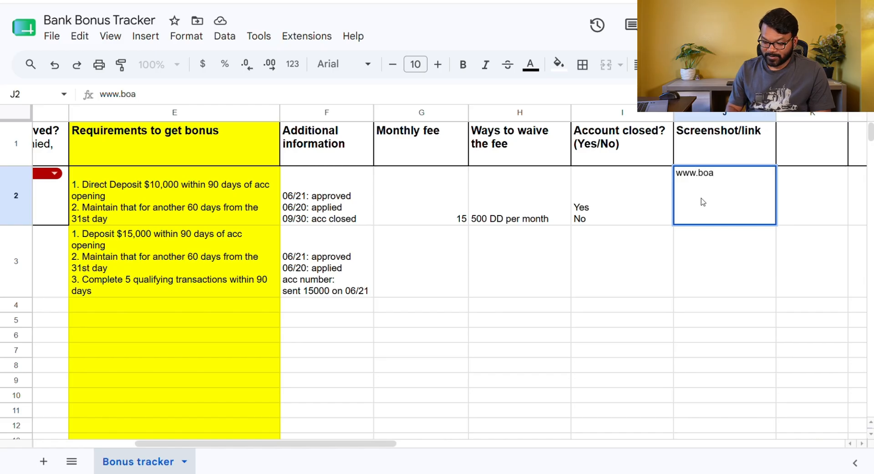
text(.ban)
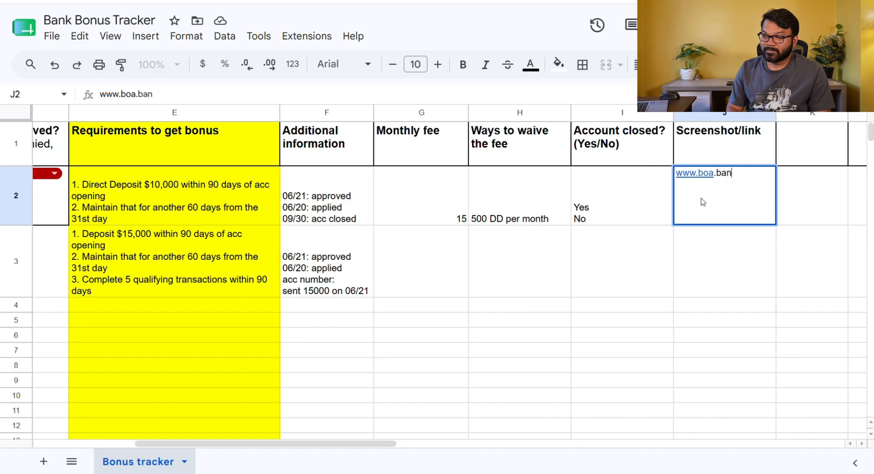
text(kbonus)
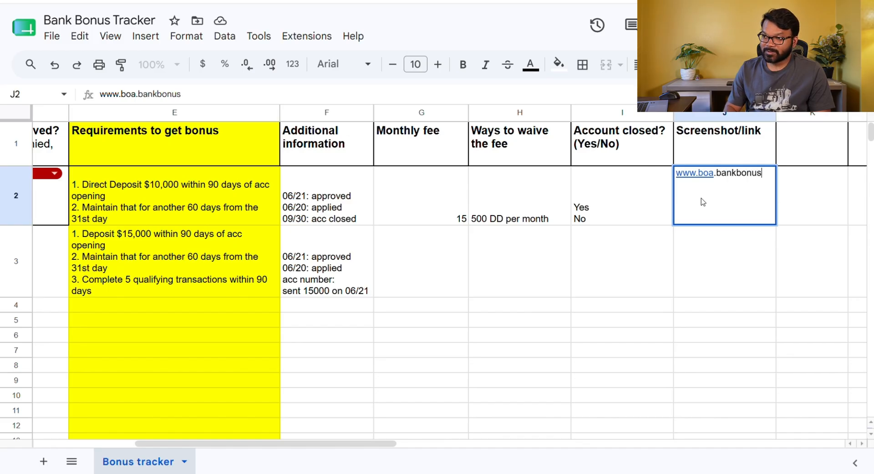
text(/offer)
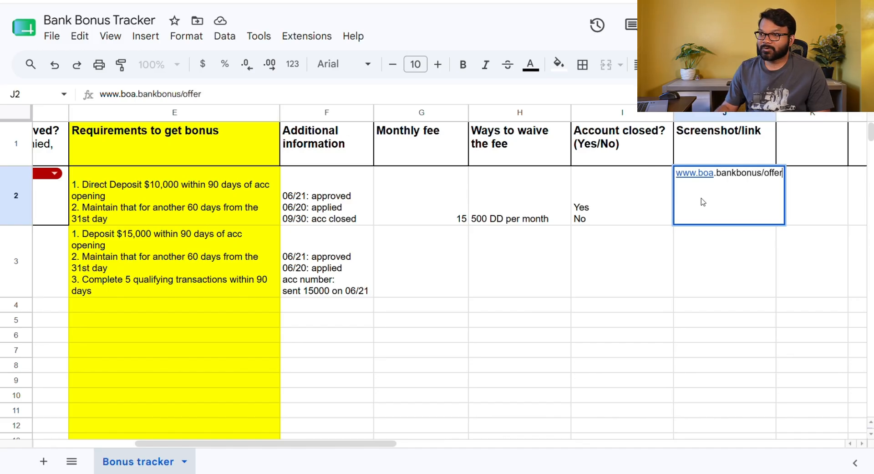
key(Return)
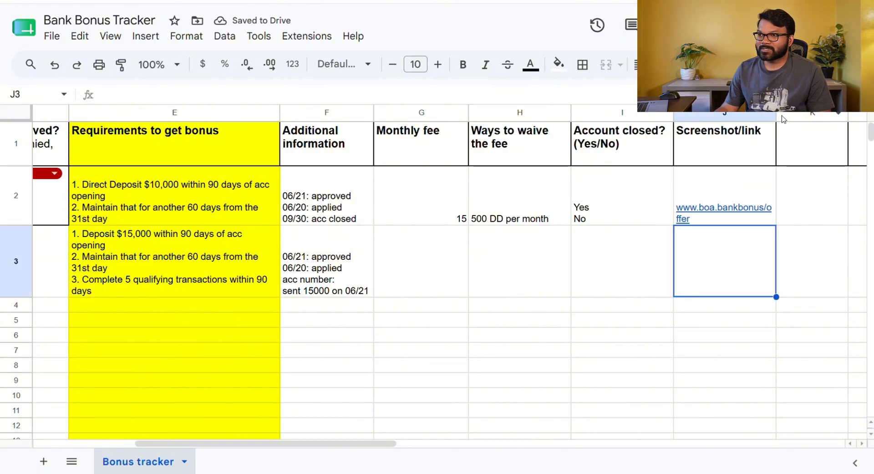
drag(776, 113, 786, 114)
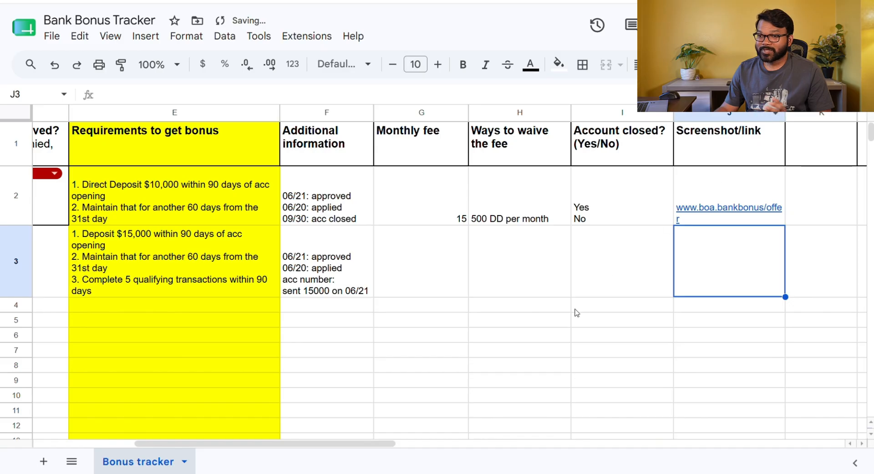